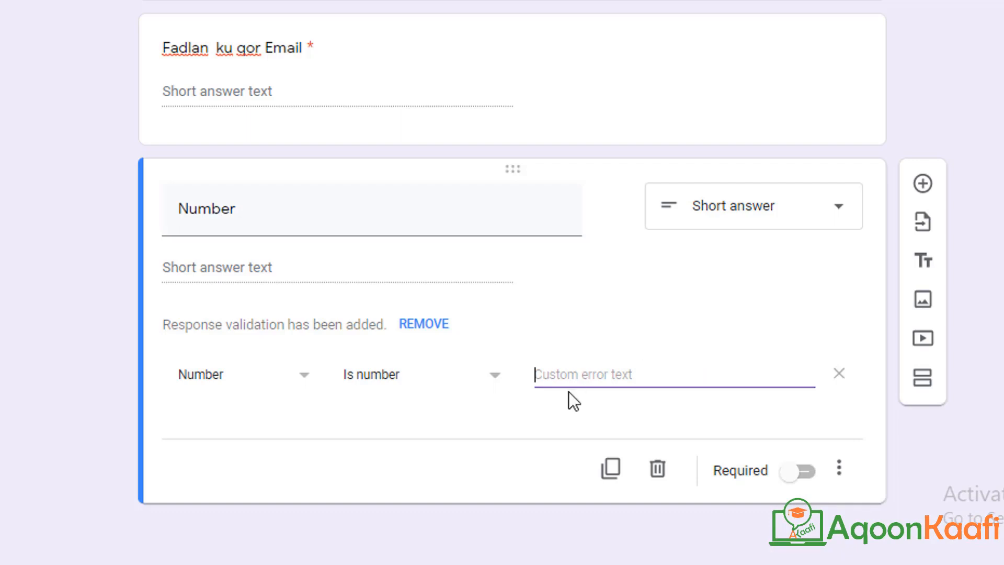
Enter a masked sample phone number as the Number question's custom error text and make the question required
type("5263405")
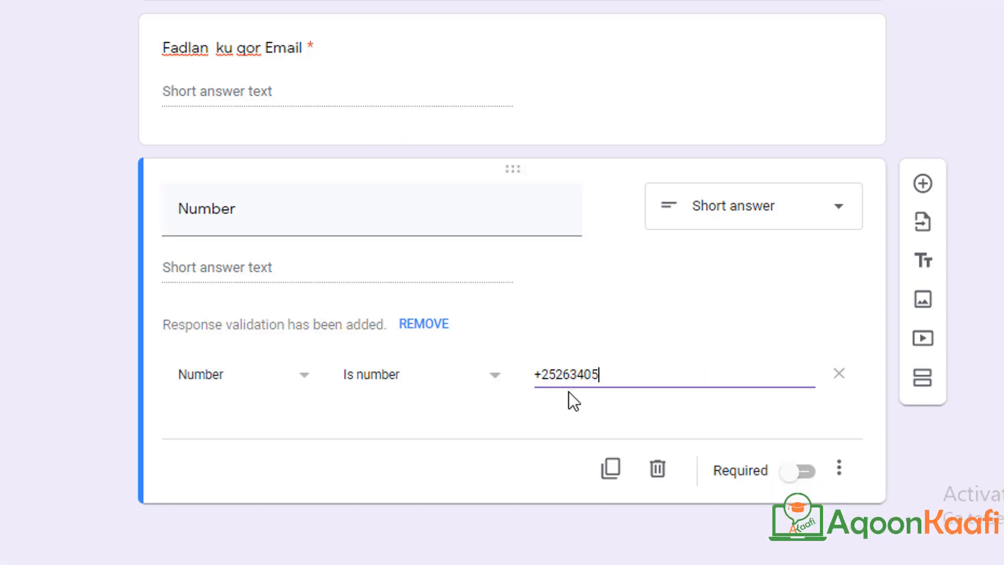
key("BackSpace")
key("BackSpace")
type("xxxxxxx")
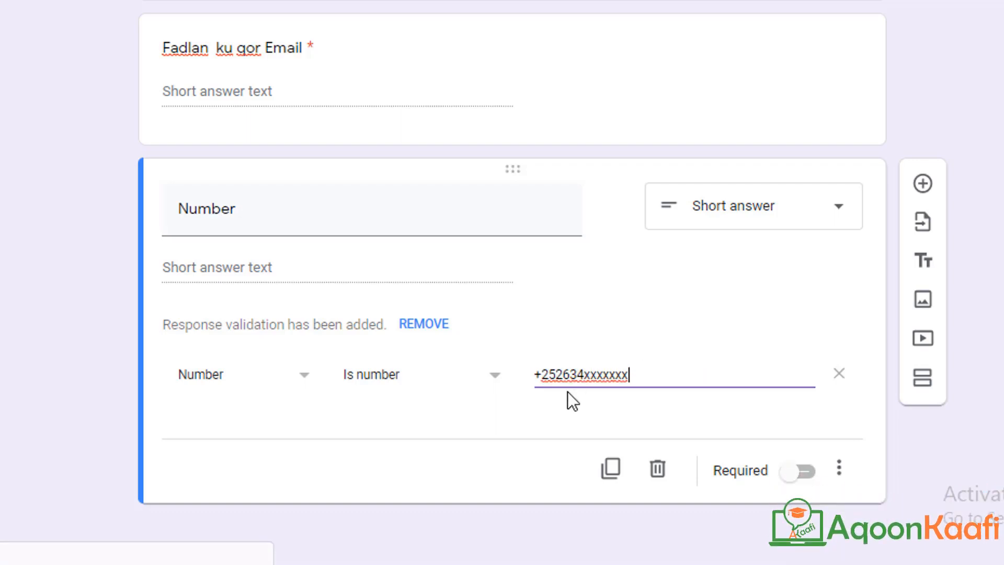
left_click(796, 471)
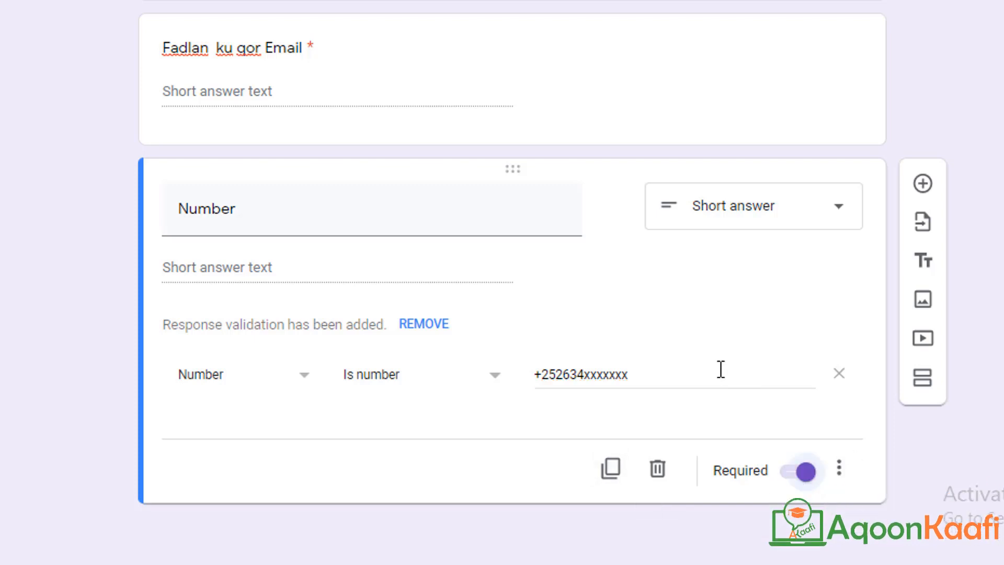
scroll(586, 215, "up", 4)
left_click(286, 220)
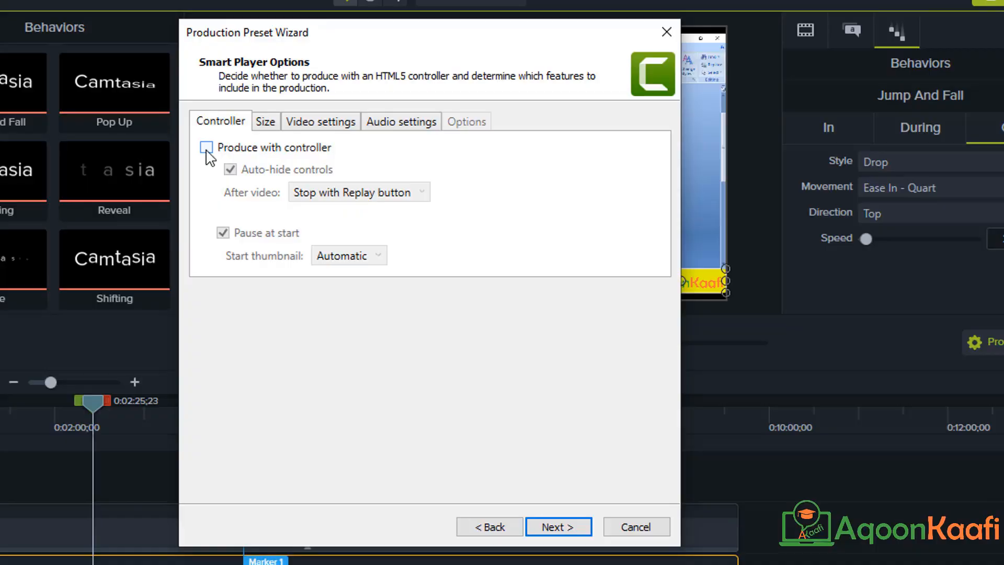
Toggle Produce with controller on and off, and review the size and video settings in the Smart Player options
left_click(206, 147)
left_click(206, 148)
left_click(263, 123)
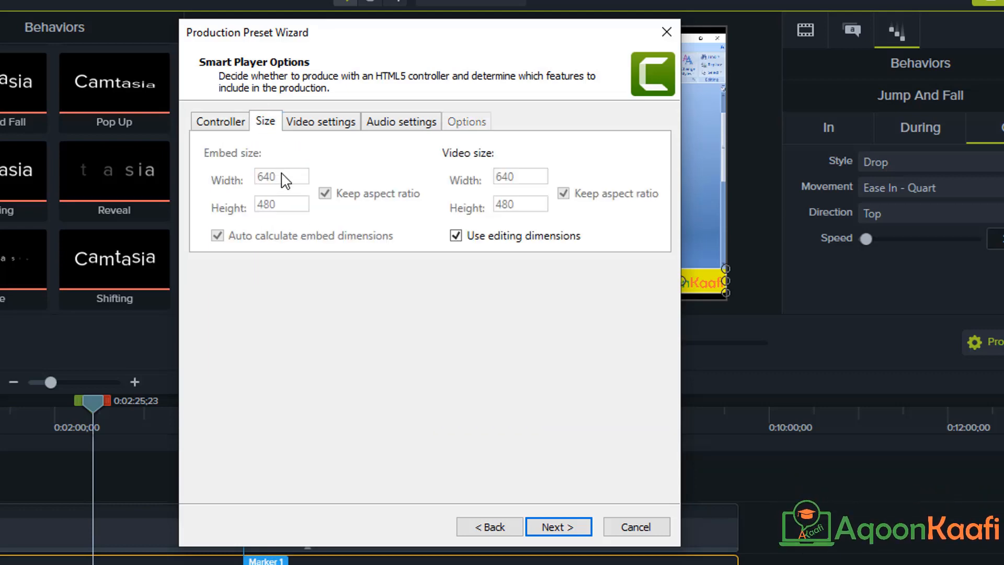
left_click(326, 124)
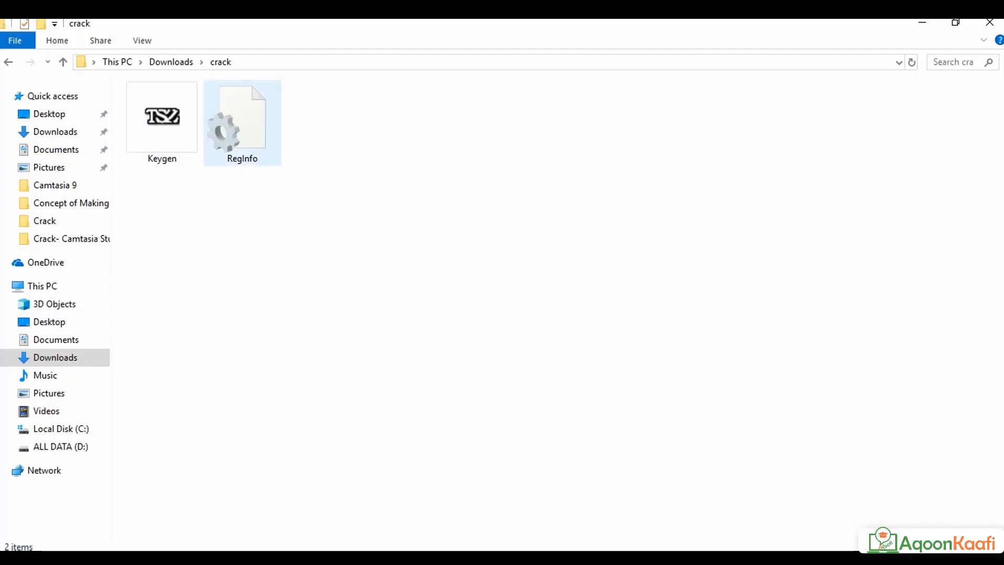
Leave the crack folder and browse the other folders inside Downloads
key("alt+Up")
double_click(482, 112)
key("alt+Up")
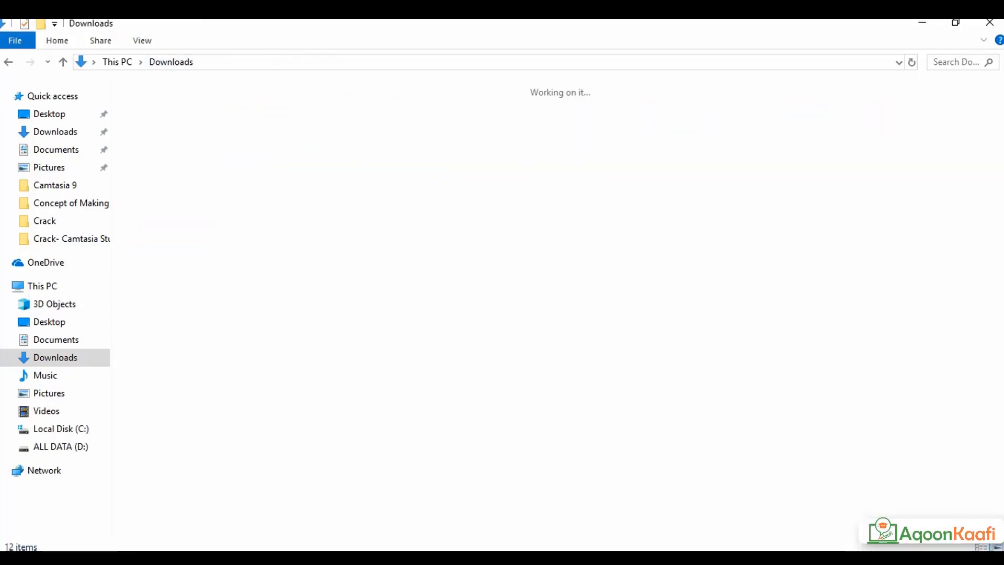
double_click(322, 125)
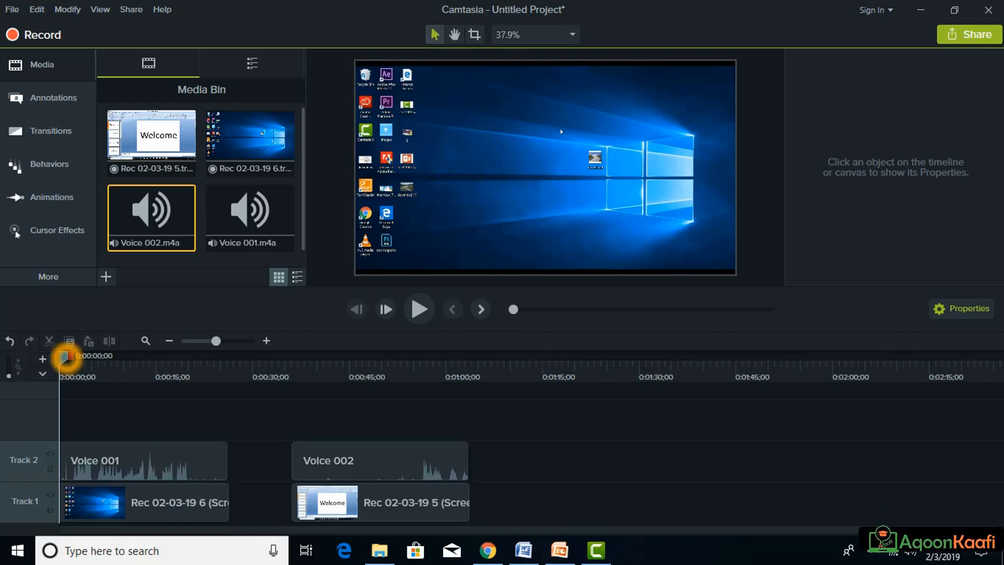
Move the Camtasia playhead to 0:00:18;22 and add Voice 001 to the selected voice files
left_click_drag(66, 356, 181, 361)
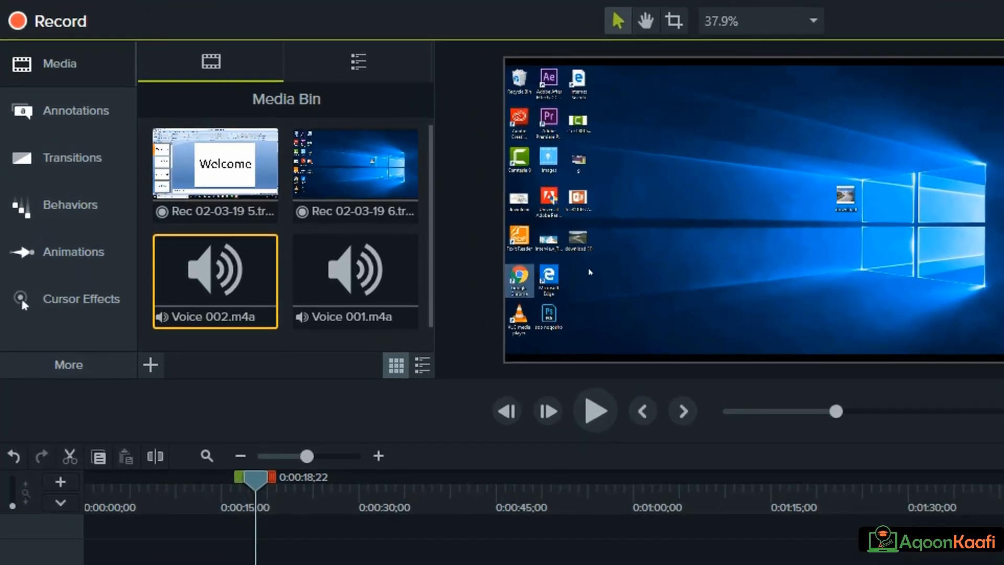
left_click(300, 321, "ctrl")
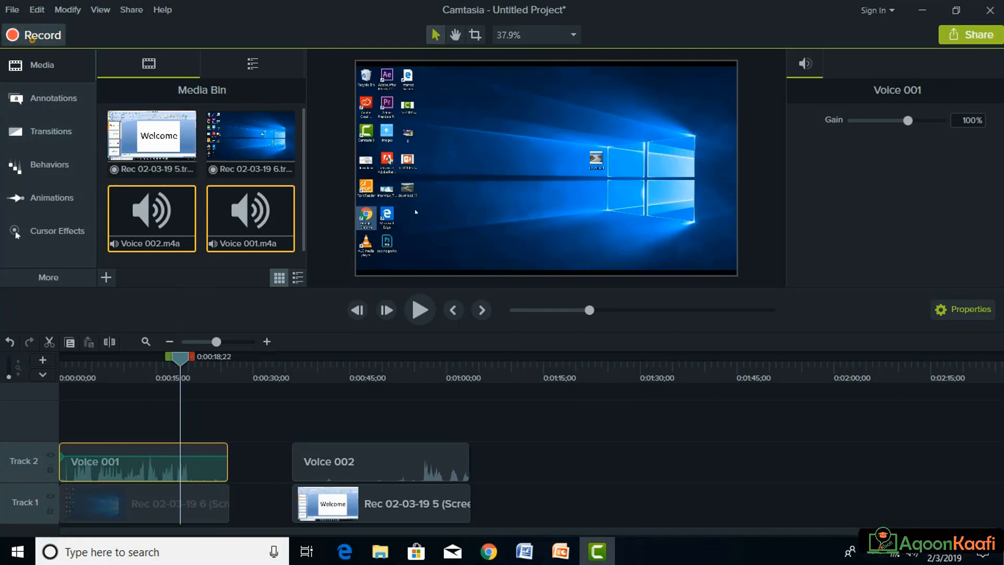
Open the screen recorder, raise the audio input volume to maximum and bring it back to about the middle
left_click(33, 39)
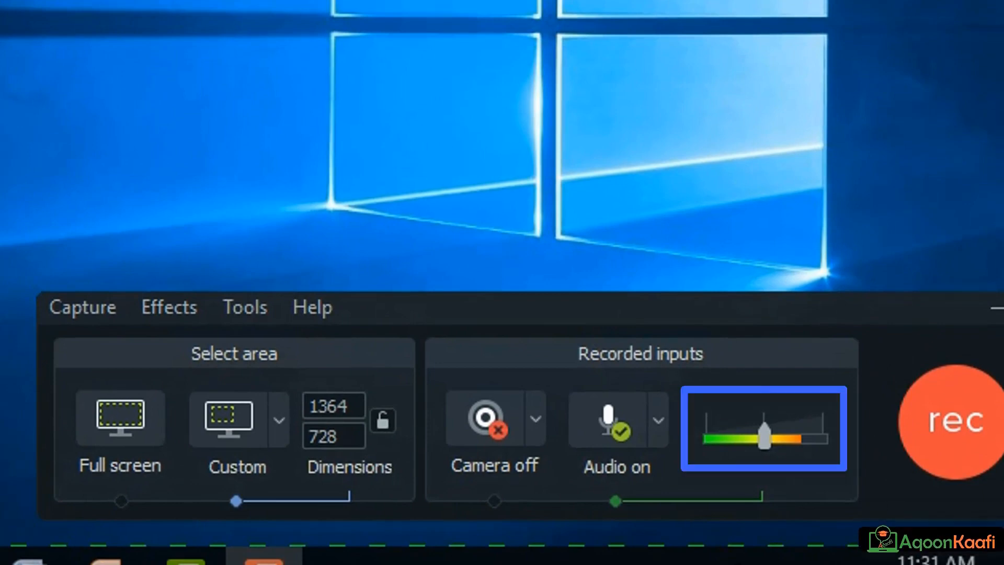
left_click_drag(765, 435, 822, 436)
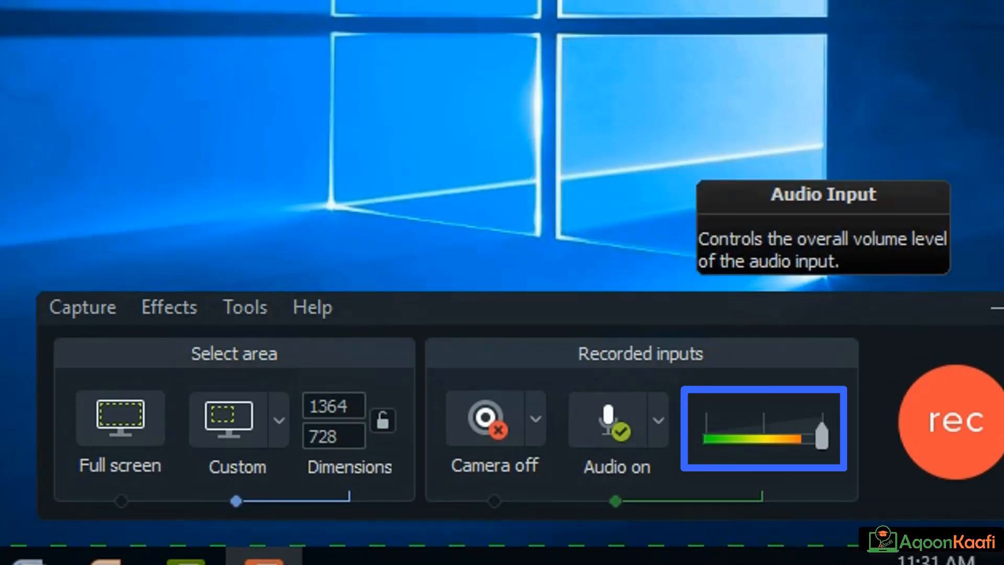
left_click_drag(822, 436, 755, 436)
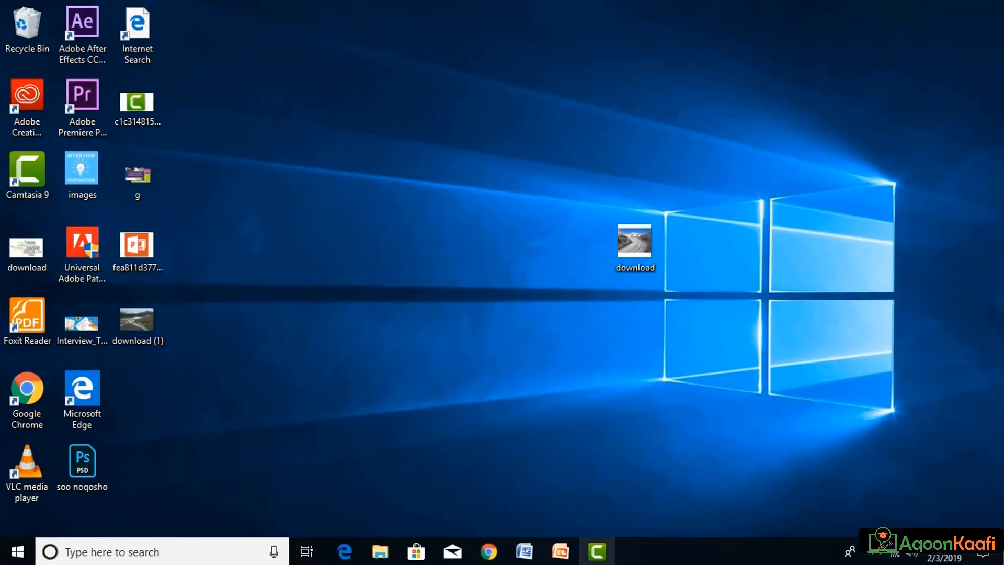
left_click(601, 551)
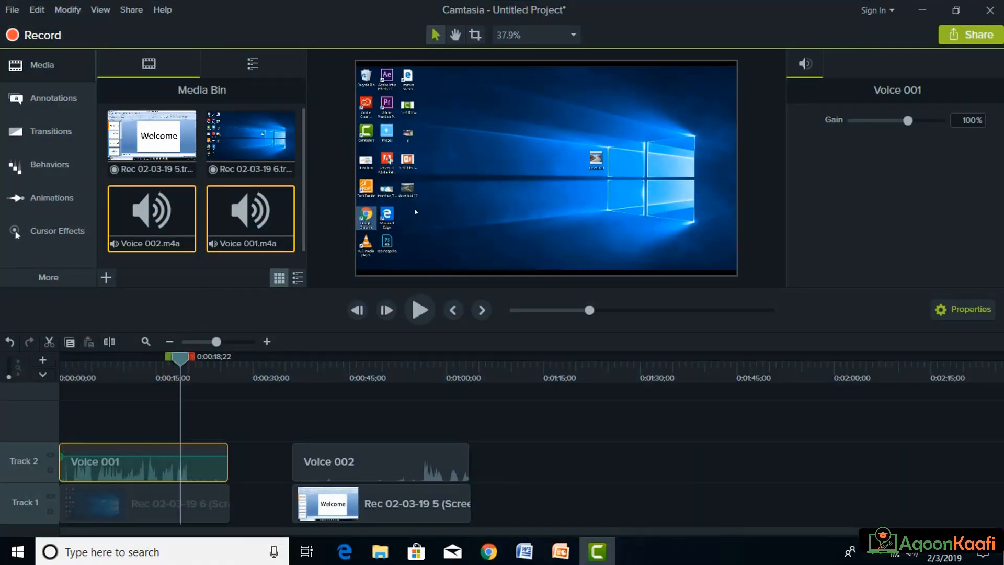
mouse_move(180, 357)
left_mouse_down()
mouse_move(61, 357)
mouse_move(196, 357)
left_mouse_up()
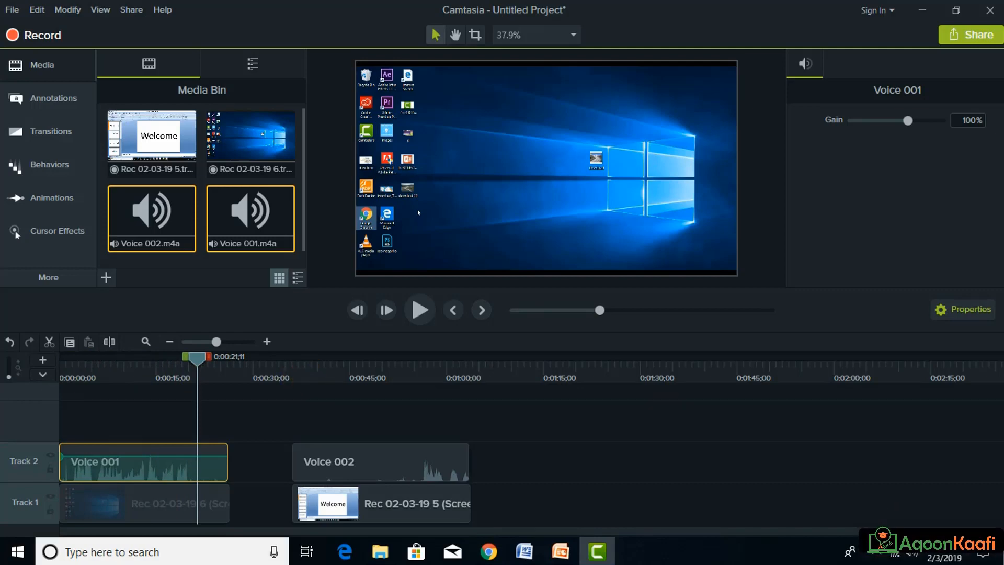
left_click_drag(136, 422, 437, 505)
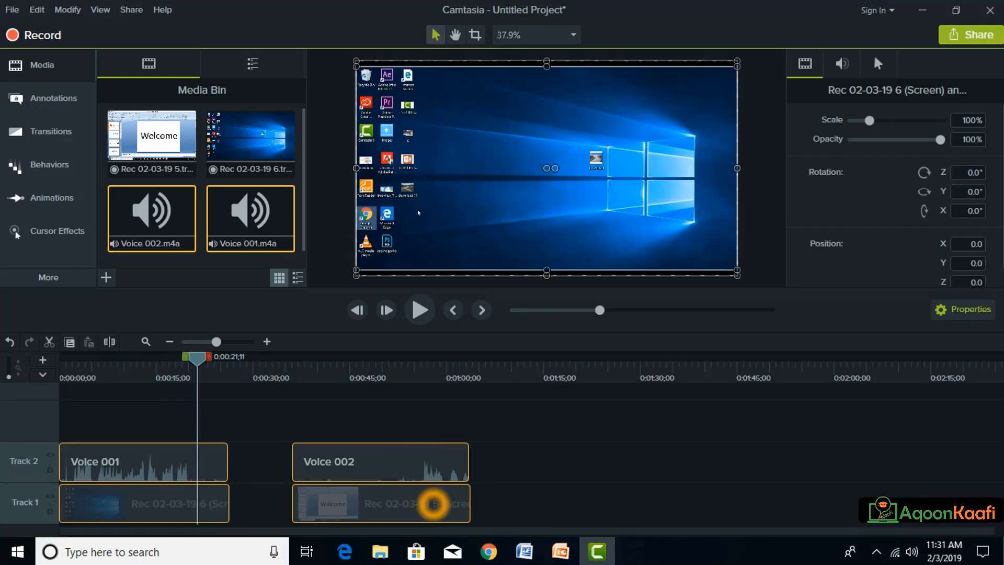
left_click(263, 433)
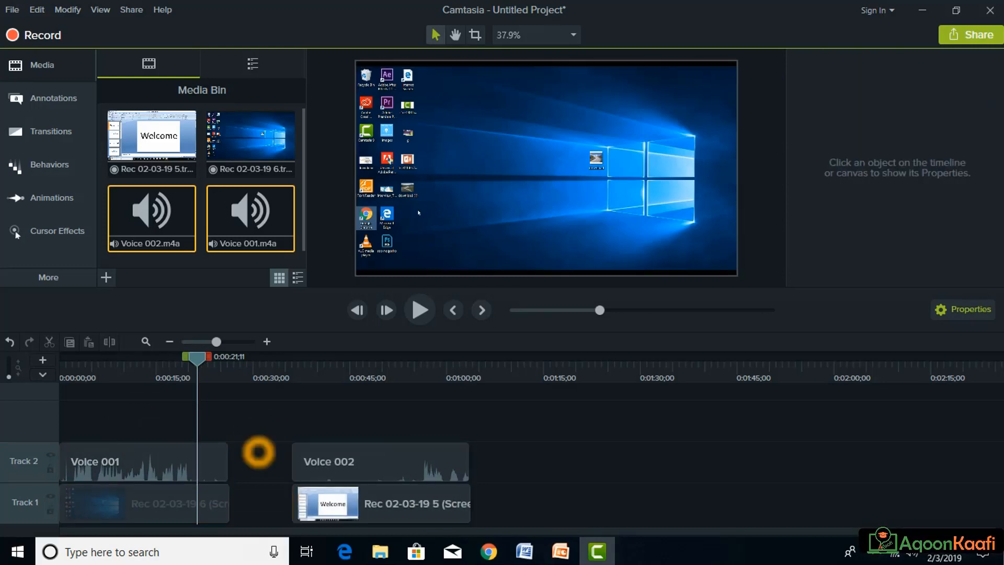
Move the playhead to 0:00:22;15 and delete the Voice 002 and Rec 02-03-19 5 clips from the timeline
left_click_drag(197, 358, 211, 395)
left_click_drag(256, 426, 414, 509)
key("Delete")
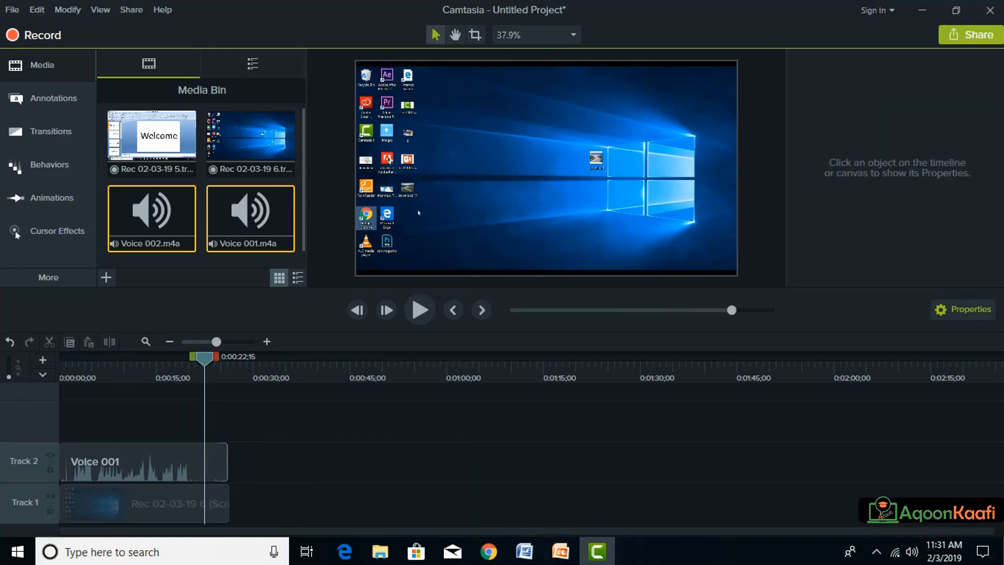
Place Rec 02-03-19 5 on Track 1 and Voice 002 on Track 2 at about 0:00:38, with their ends aligned
left_click_drag(155, 173, 306, 510)
left_click(133, 229)
left_click_drag(132, 228, 307, 460)
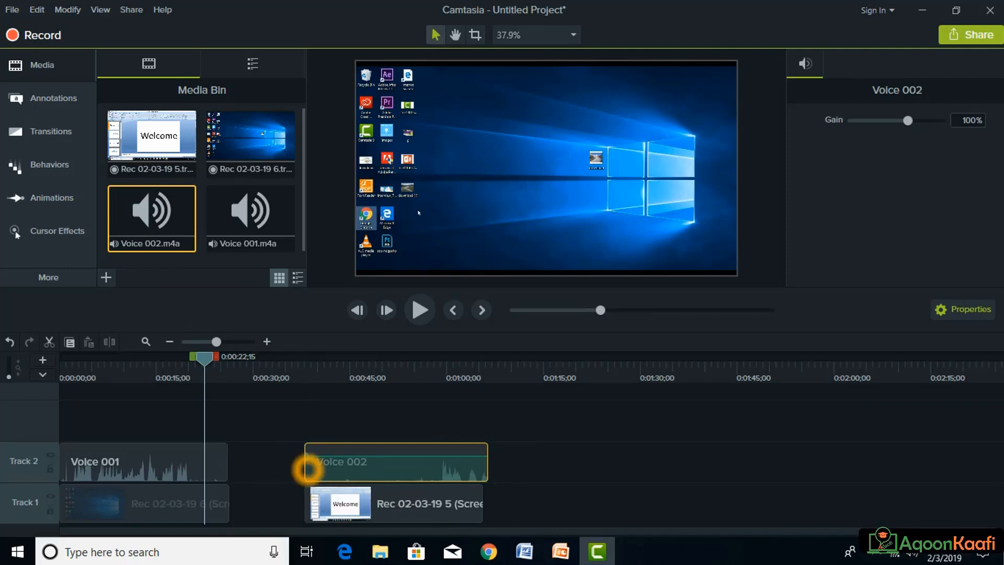
left_click_drag(309, 468, 318, 469)
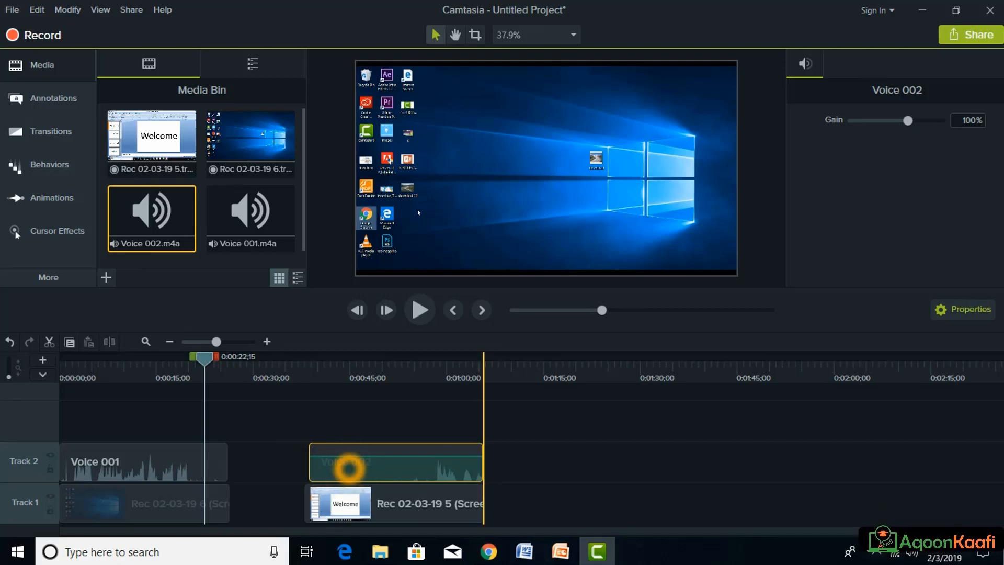
Move the playhead to 0:00:17;25 and select all four clips on both tracks
left_click_drag(204, 358, 50, 419)
left_click_drag(59, 359, 174, 358)
left_click_drag(155, 429, 420, 507)
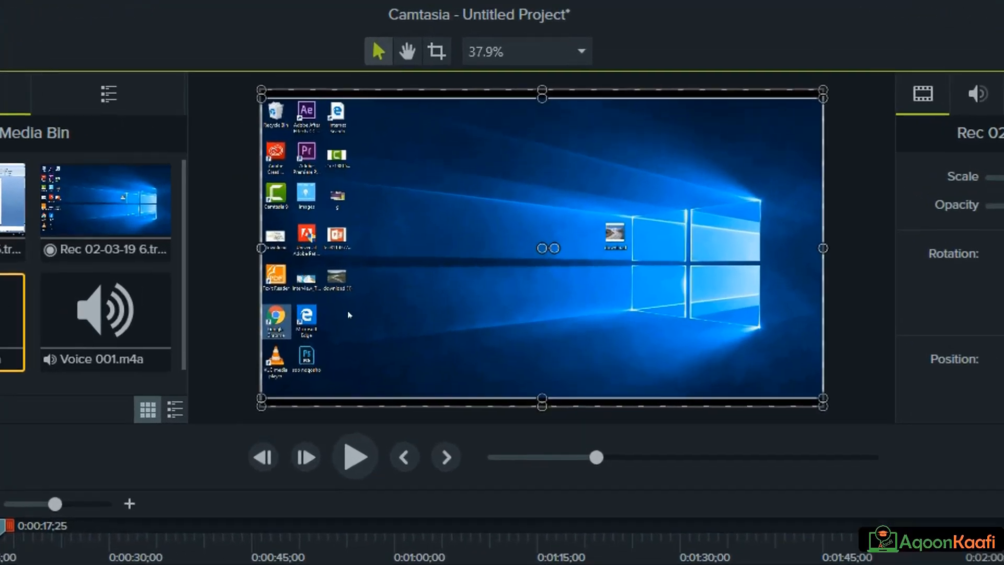
Set the project's canvas dimensions to 1080p HD (1920x1080) and apply the change
left_click(527, 34)
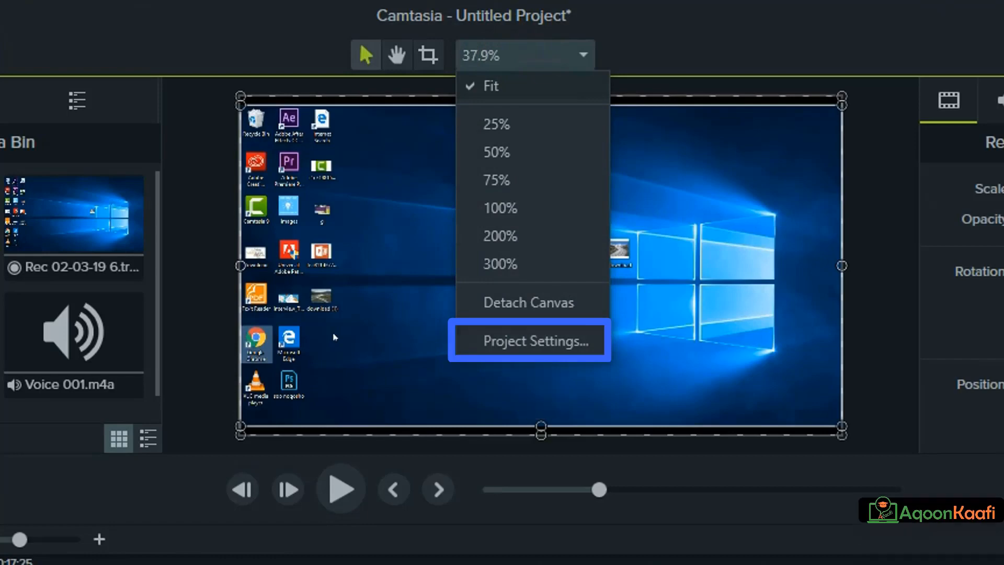
left_click(535, 340)
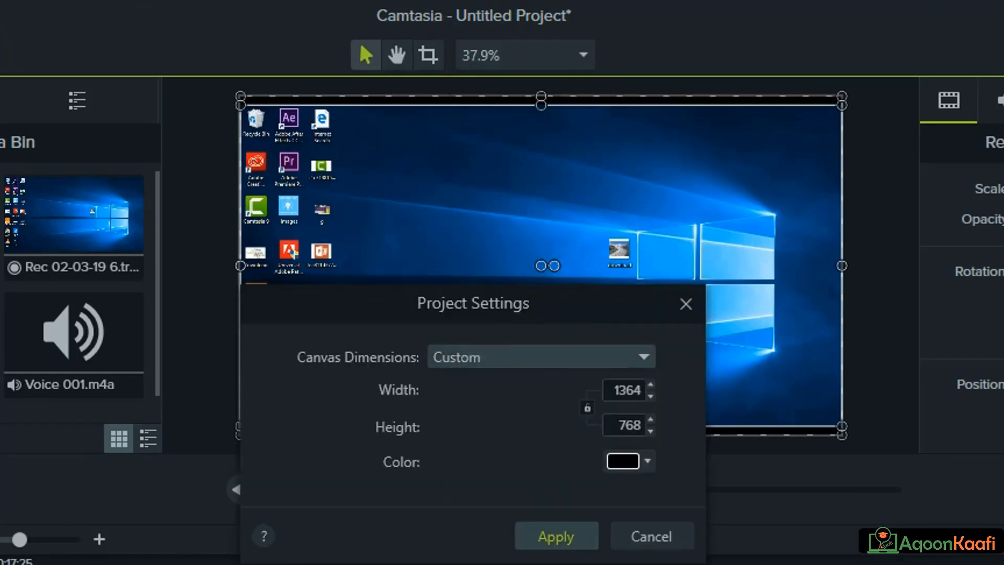
left_click(471, 357)
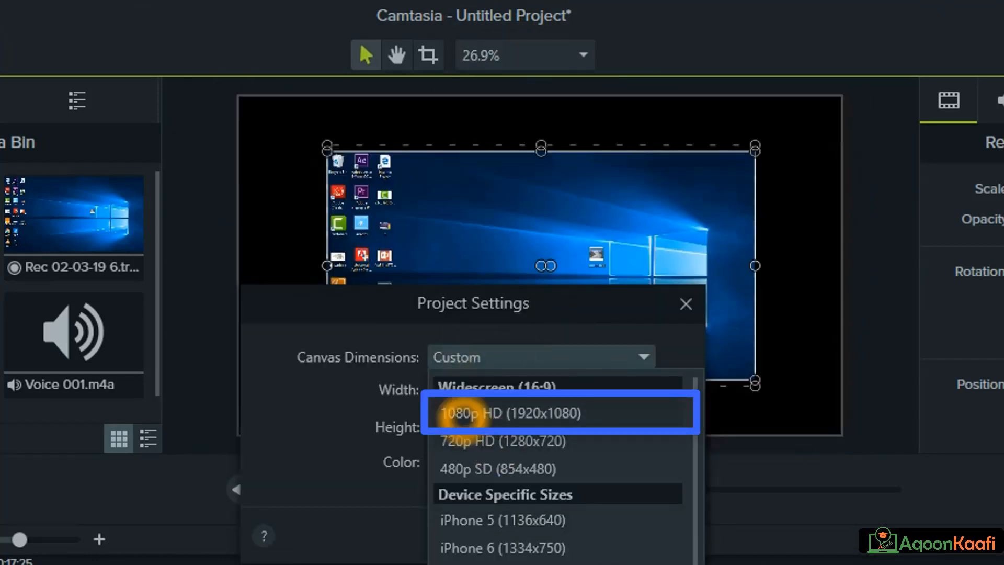
left_click(460, 413)
left_click(554, 534)
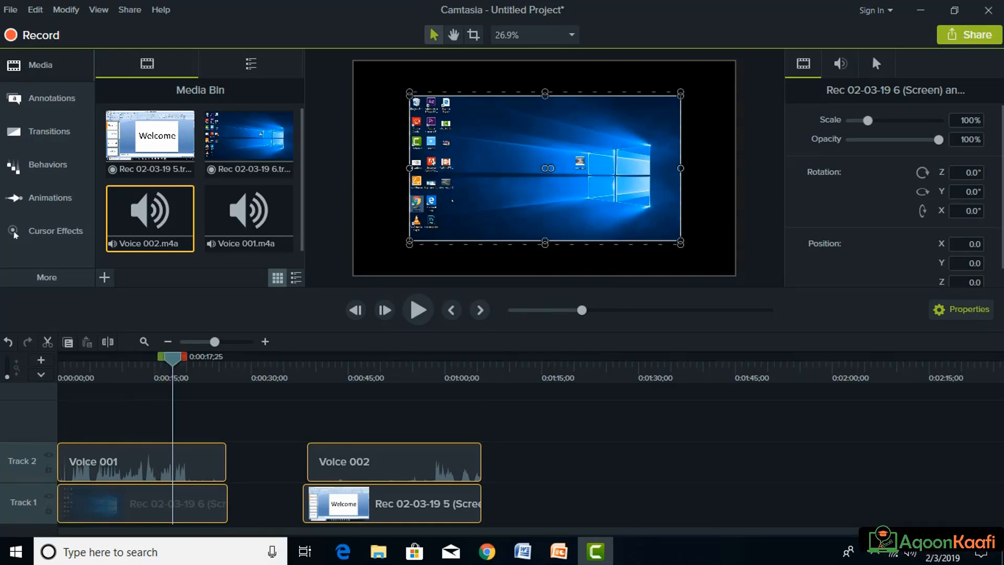
Select the Voice 001 and Rec 02-03-19 6 clips and enlarge the desktop recording to the full canvas width, at 140.8% scale
left_click(378, 409)
left_click_drag(217, 413, 143, 498)
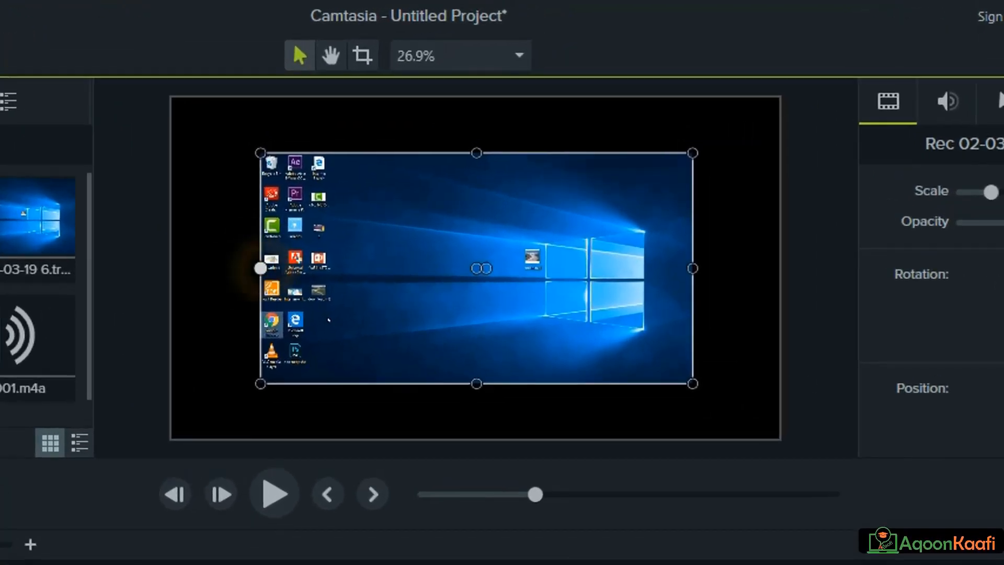
left_click_drag(261, 268, 173, 269)
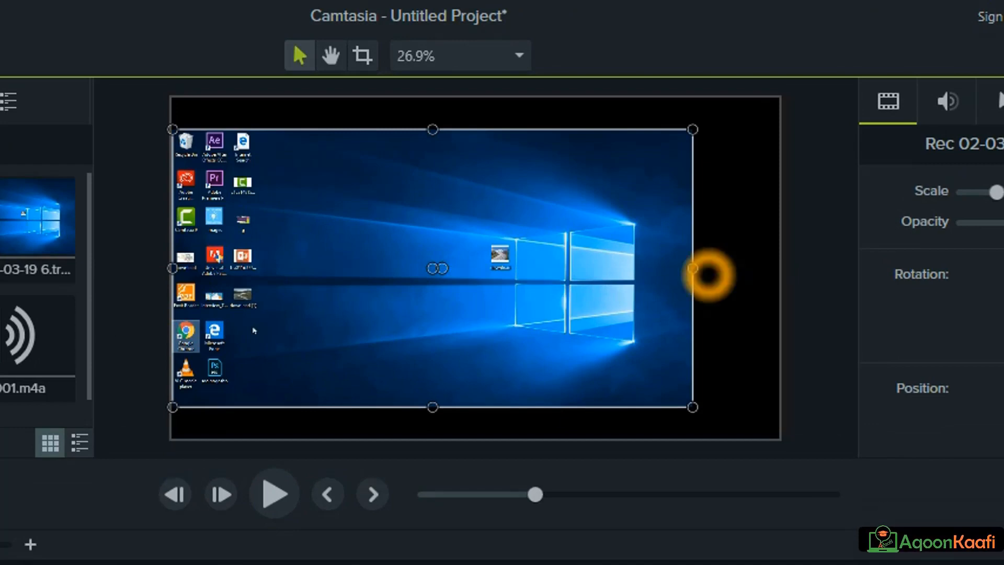
left_click_drag(693, 269, 780, 268)
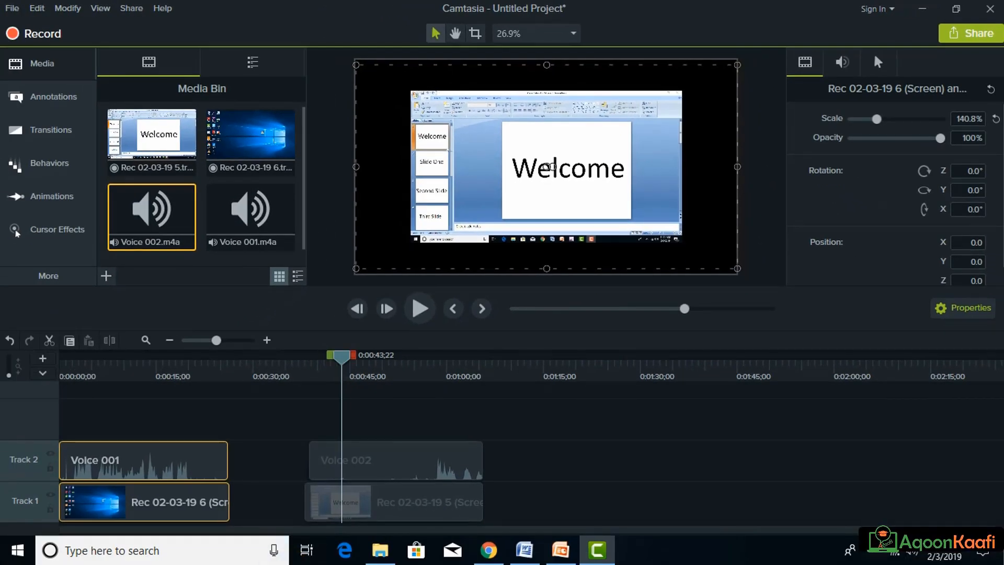
Select the Voice 002 and Rec 02-03-19 5 clips and enlarge the Welcome slide recording to the canvas width, at 140.8% scale
left_click_drag(298, 421, 404, 532)
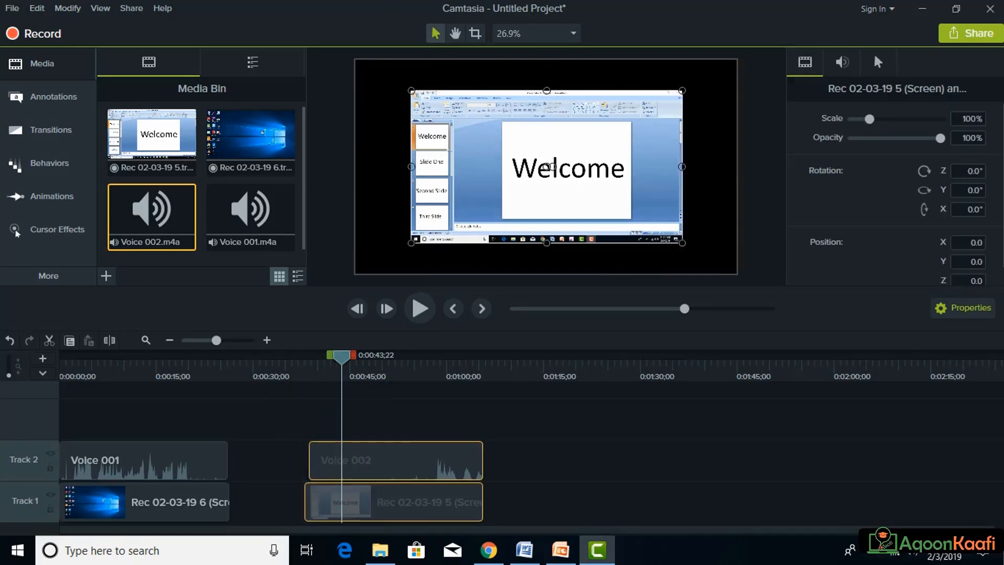
left_click_drag(411, 166, 353, 177)
left_click_drag(680, 168, 738, 167)
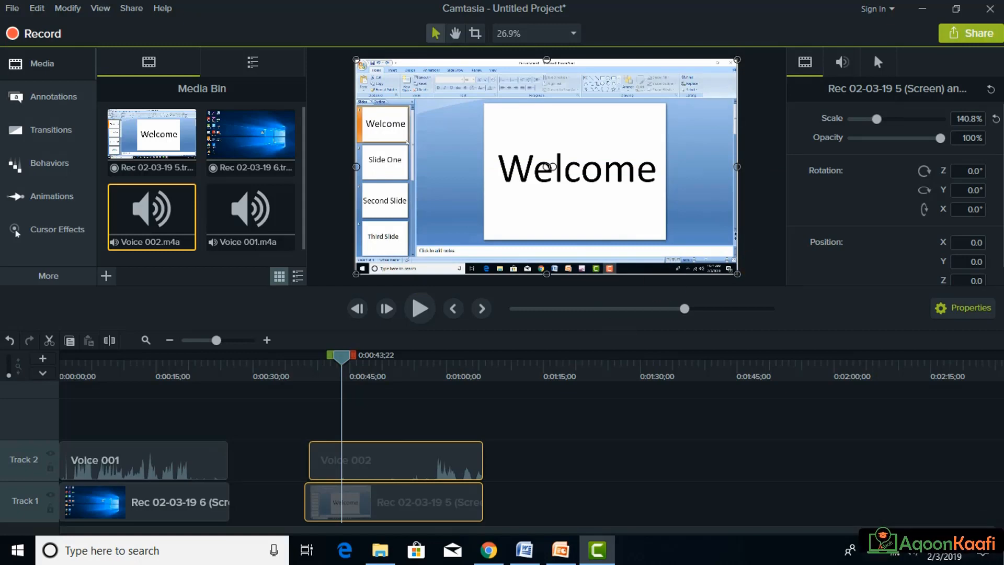
Return the playhead to 0:00:17;21, clear the clip selection and check how the desktop recording fills the canvas
left_click_drag(342, 358, 175, 396)
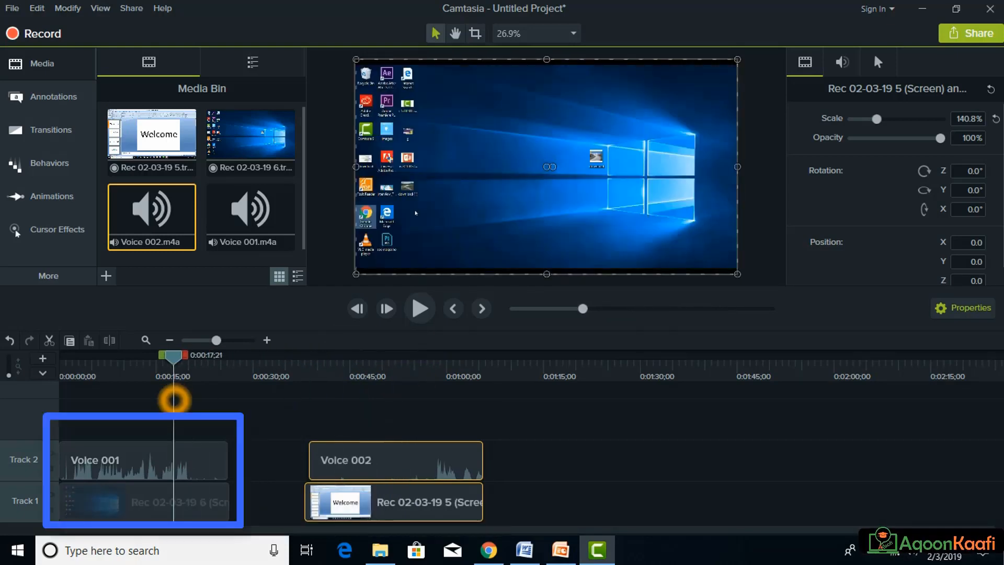
left_click(306, 426)
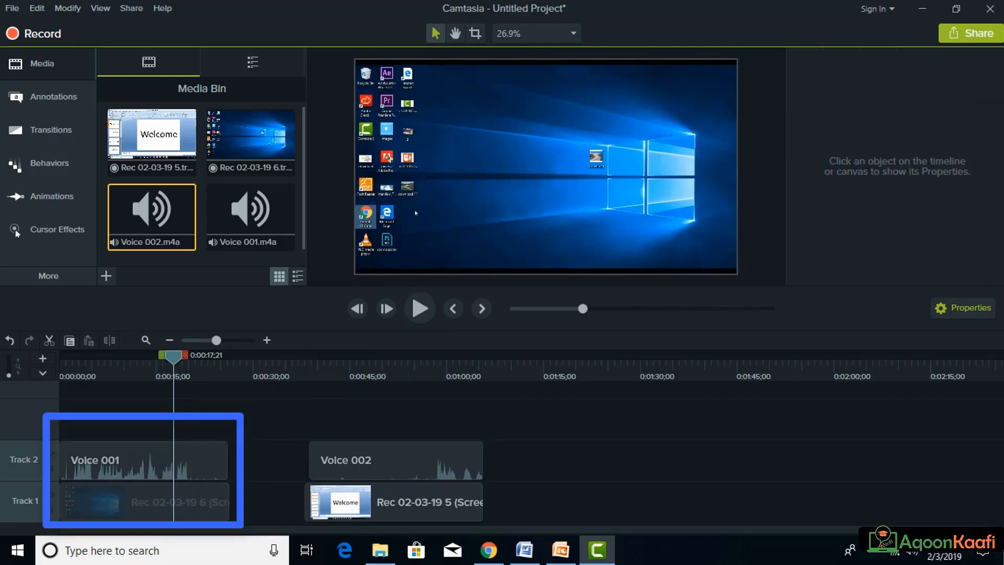
left_click(398, 410)
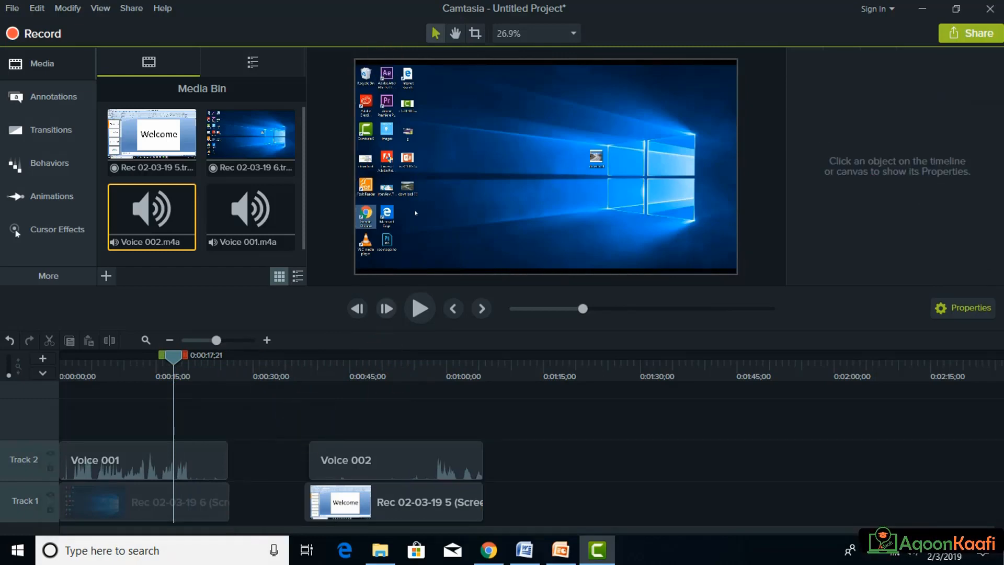
left_click(365, 77)
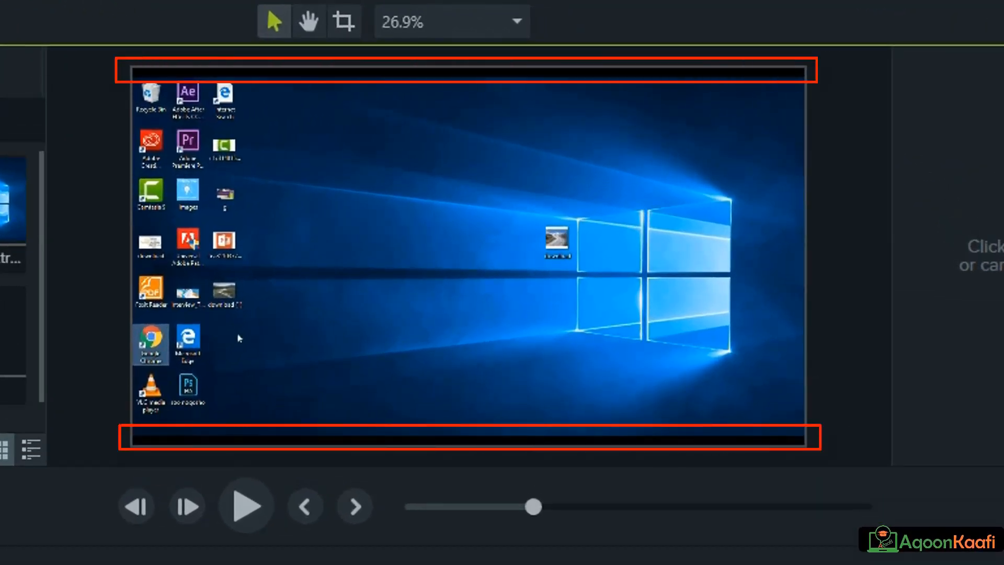
left_click(179, 450)
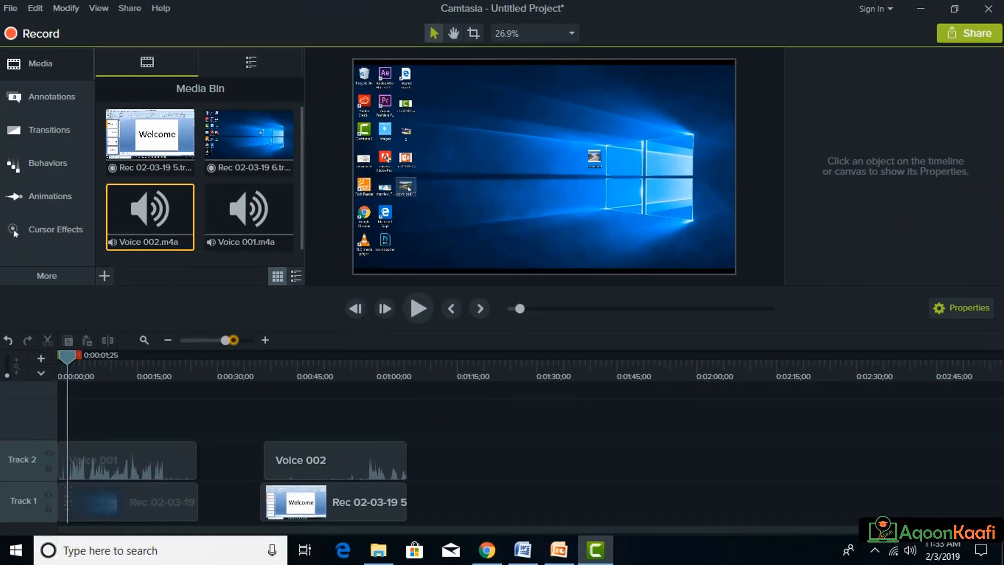
Split the Voice 001 and Rec 02-03-19 6 clips at 0:00:02;02, just before the speech begins
left_click(233, 340)
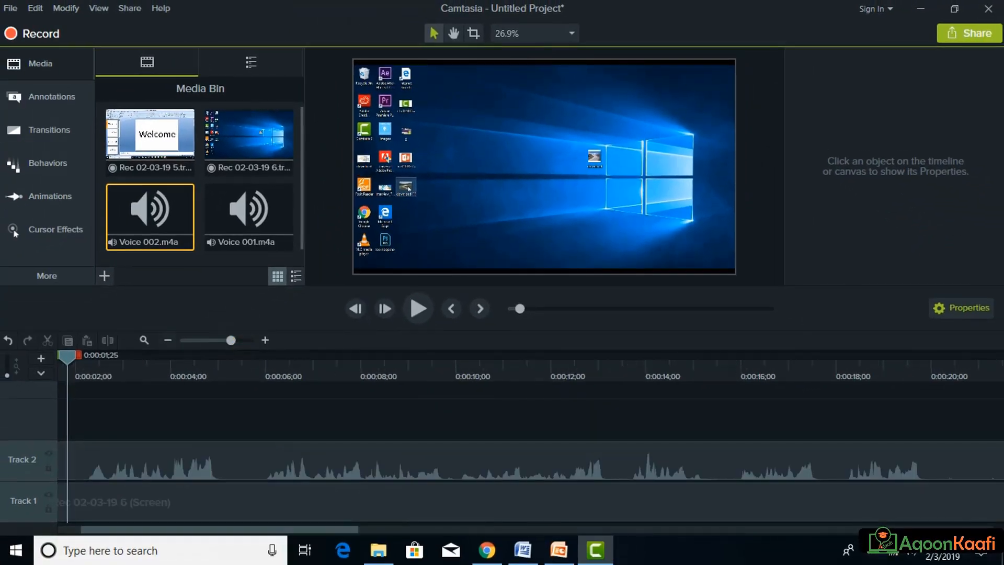
left_click(167, 341)
left_click(77, 360)
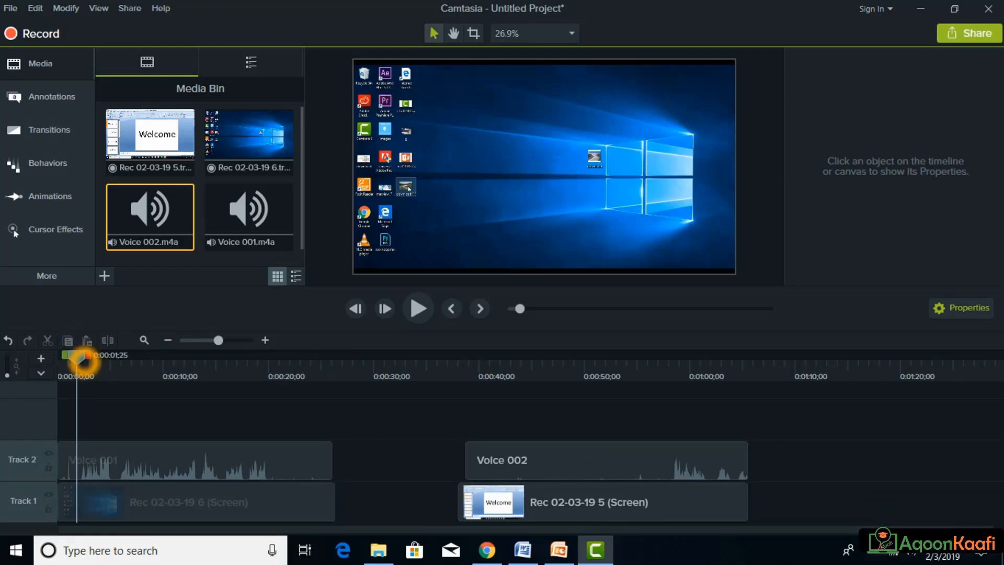
mouse_move(77, 361)
left_mouse_down()
mouse_move(47, 364)
mouse_move(77, 369)
left_mouse_up()
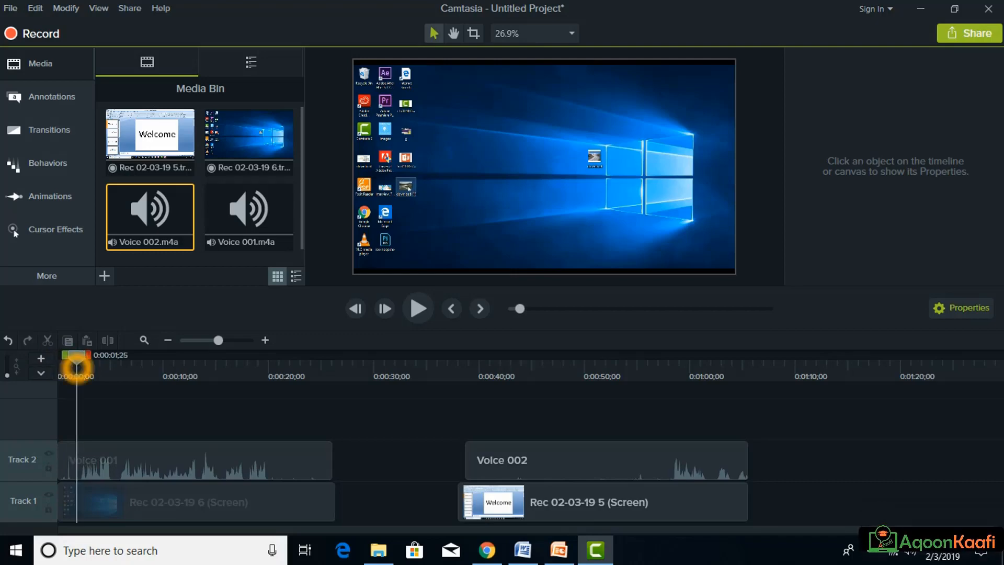
left_click(265, 340)
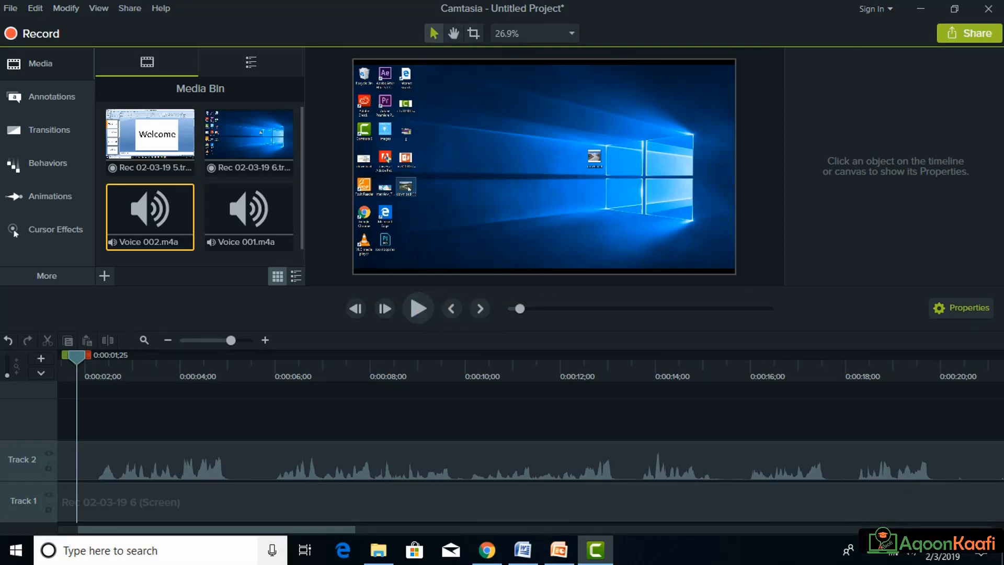
left_click_drag(170, 530, 150, 529)
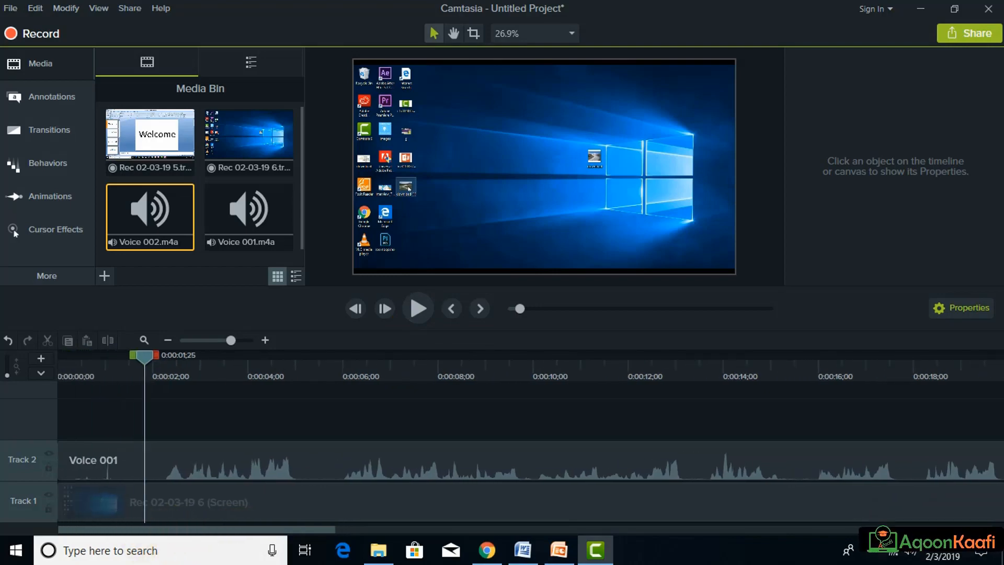
left_click_drag(144, 357, 156, 359)
left_click_drag(101, 420, 71, 519)
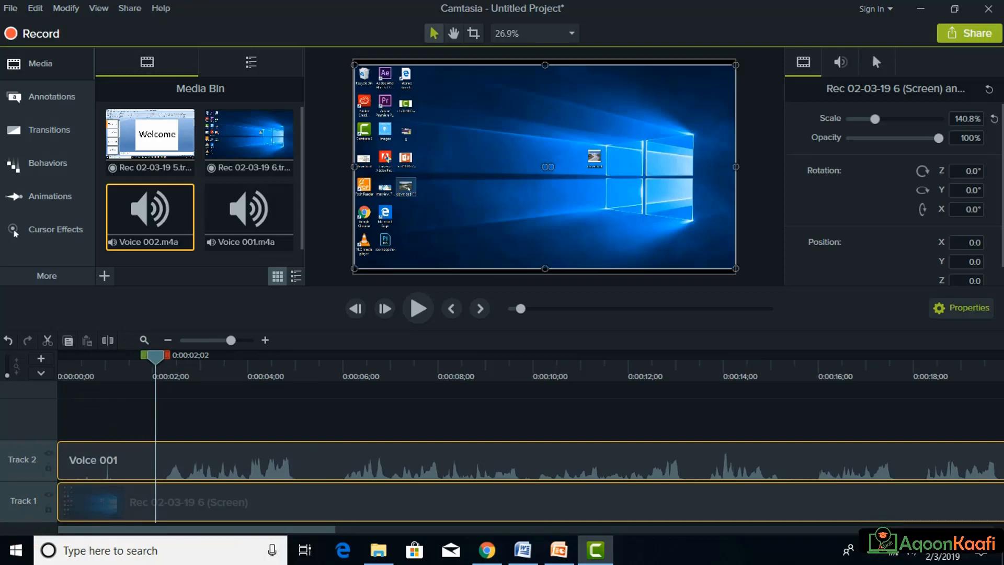
key("s")
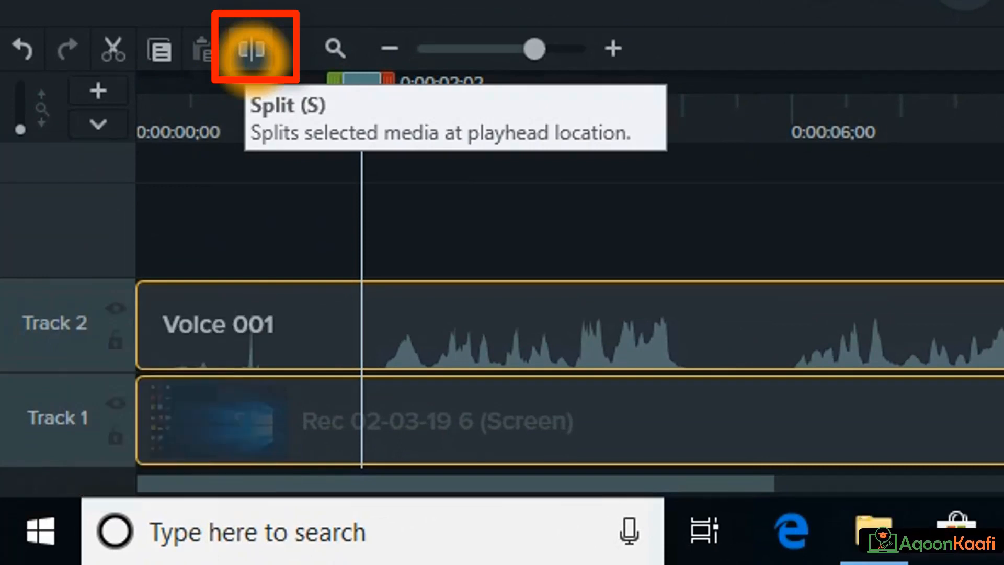
left_click(368, 313)
key("s")
Delete the opening pieces of Voice 001 and Rec 02-03-19 6 before 0:00:02;02
left_click_drag(327, 245, 203, 370)
left_click_drag(405, 208, 768, 402)
left_click_drag(348, 222, 162, 363)
key("Delete")
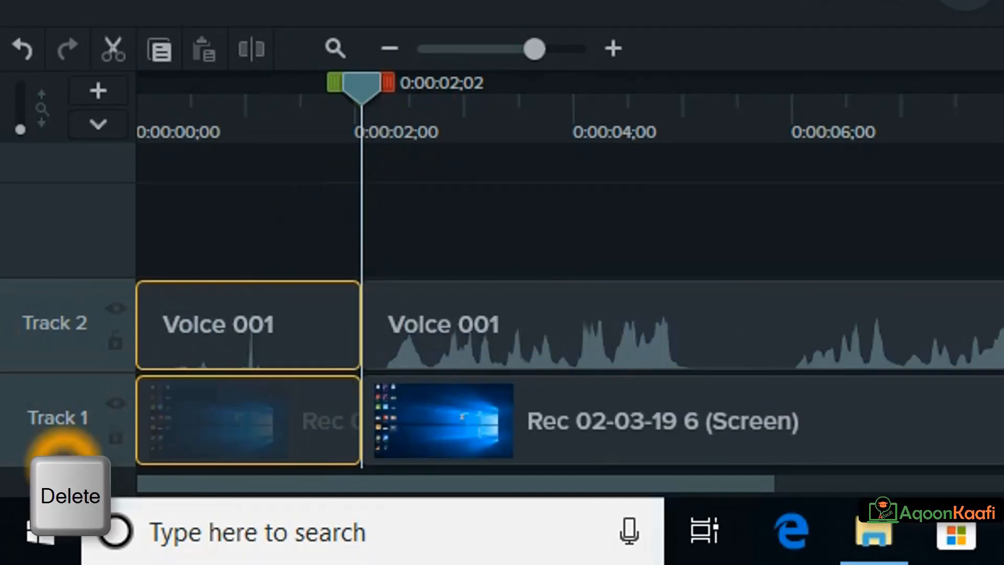
Preview playback across the opening gap and move the remaining Voice 001 and Rec 02-03-19 6 clips together to the timeline start
left_click_drag(294, 316, 531, 419)
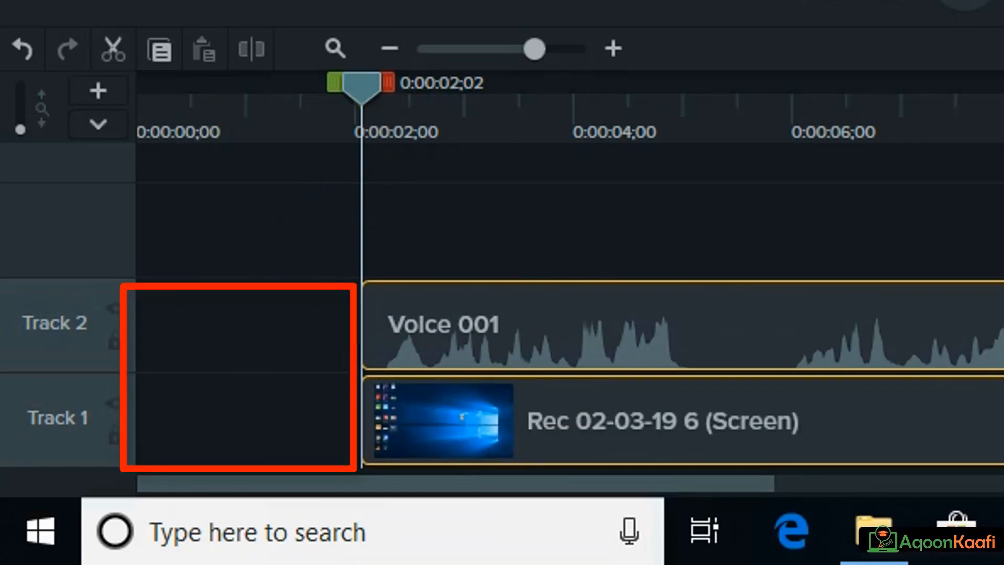
left_click_drag(372, 90, 135, 94)
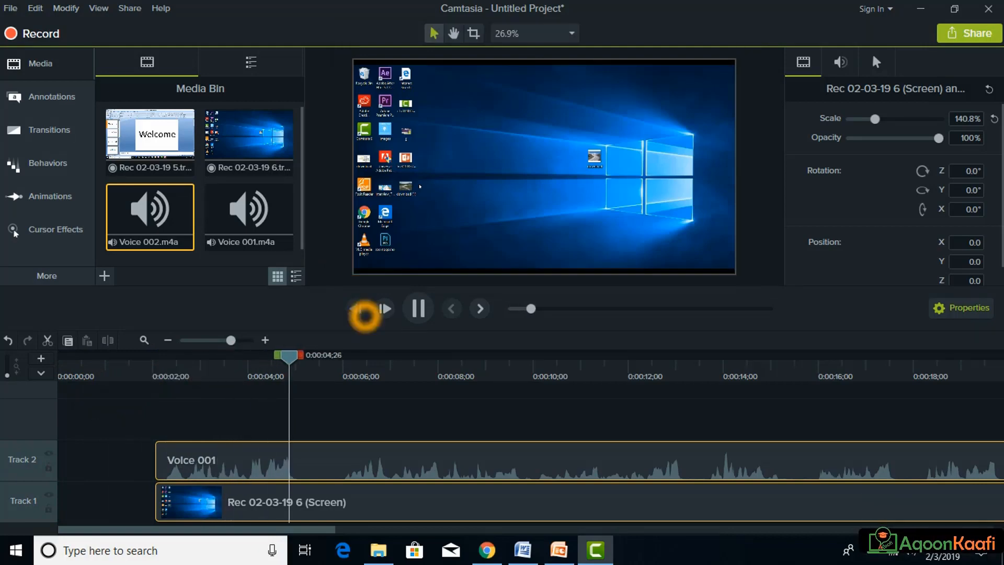
left_click(359, 311)
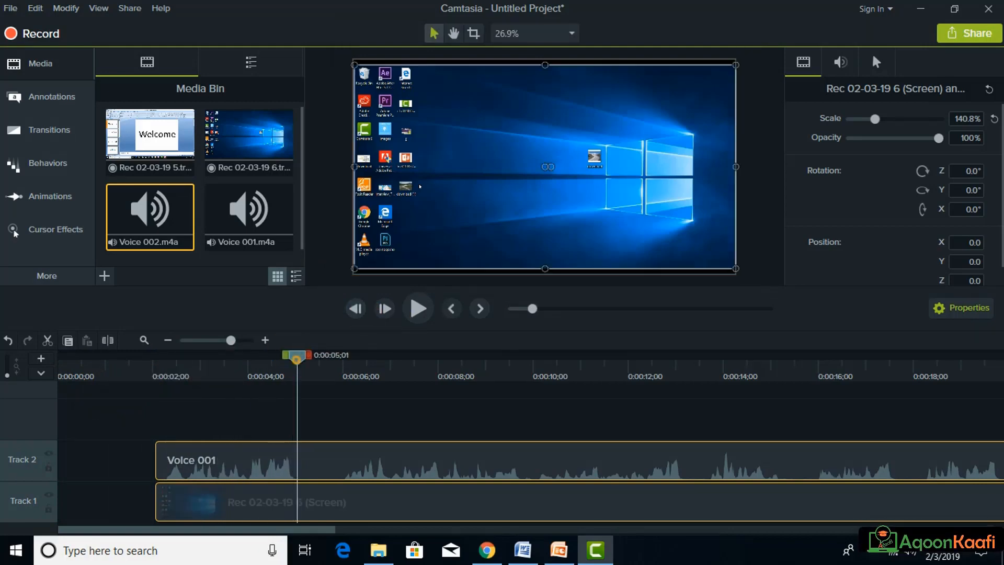
left_click_drag(296, 357, 175, 357)
left_click_drag(209, 413, 216, 515)
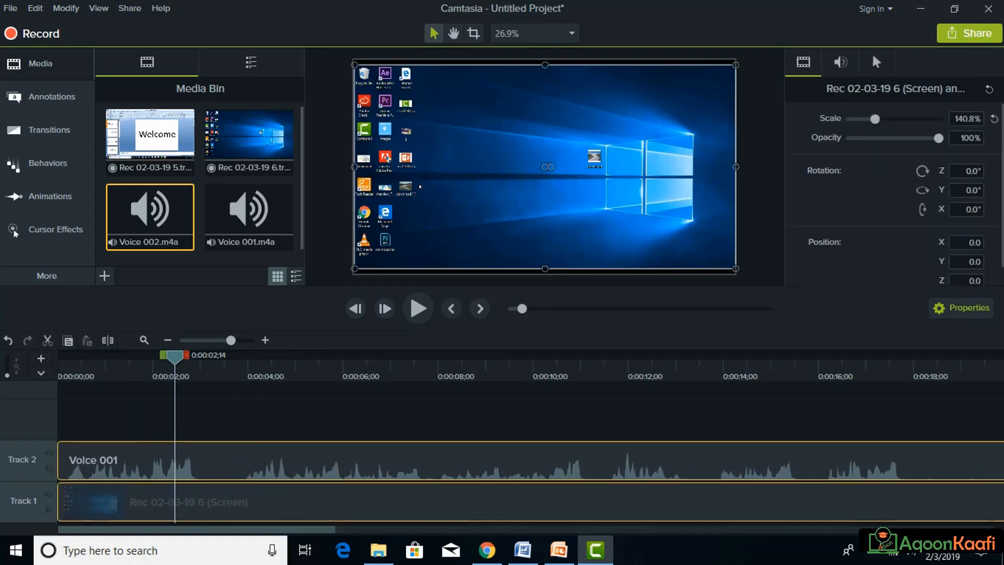
Split the Voice 001 and Rec 02-03-19 6 clips at 0:00:03;01 and again at 0:00:07;19
left_click_drag(78, 357, 152, 357)
left_click_drag(225, 357, 214, 425)
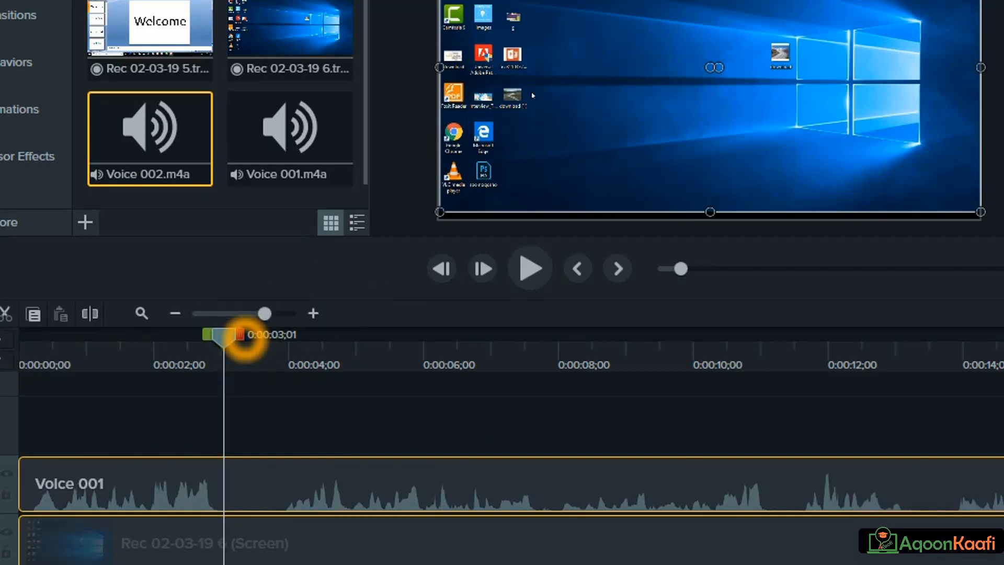
left_click(261, 419)
left_click(271, 403)
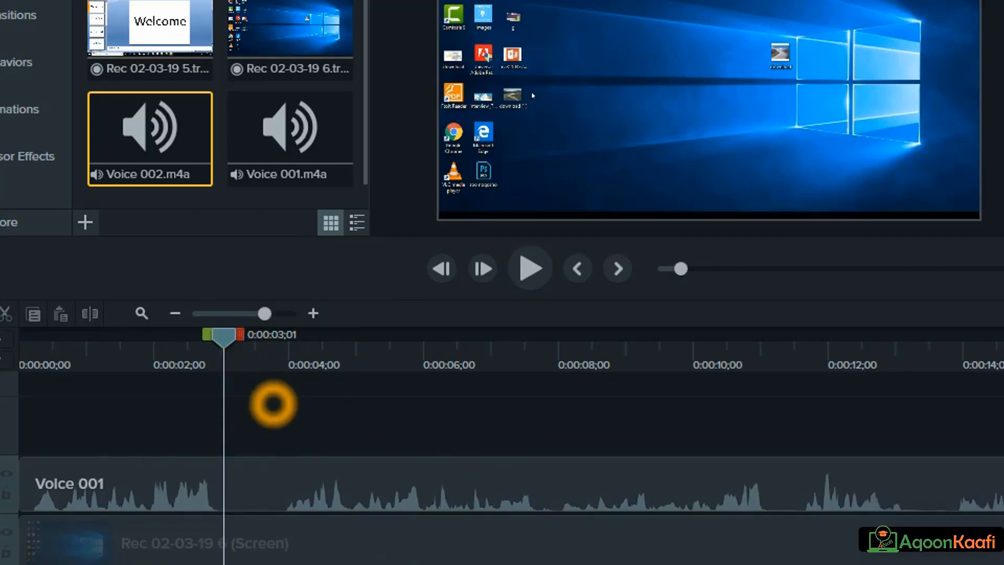
left_click_drag(235, 413, 345, 554)
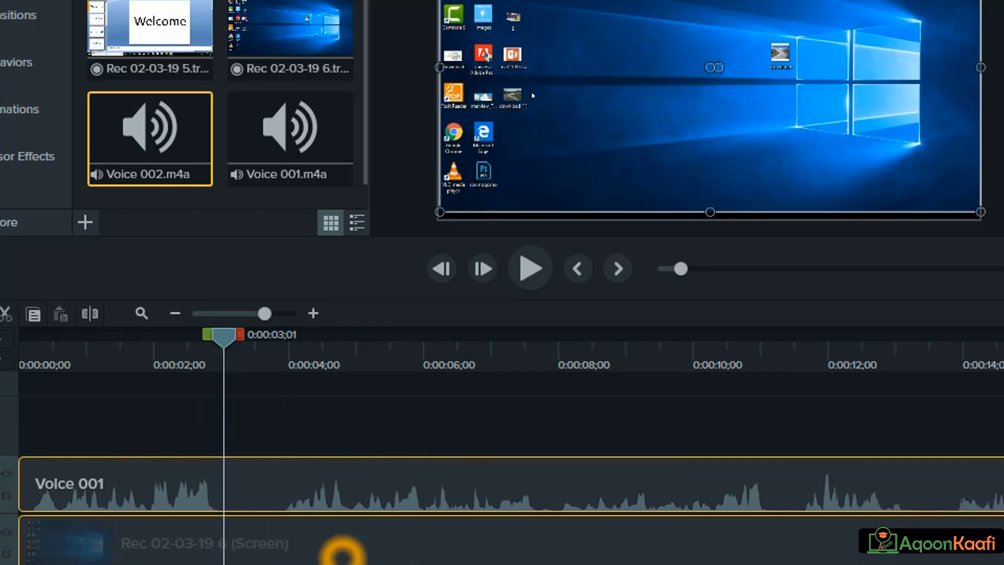
key("s")
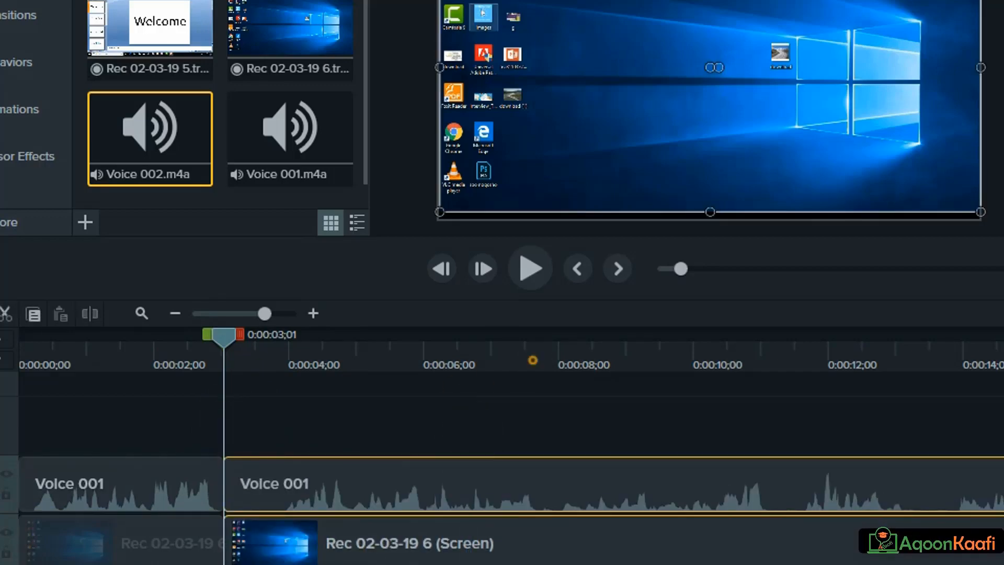
left_click(533, 360)
key("s")
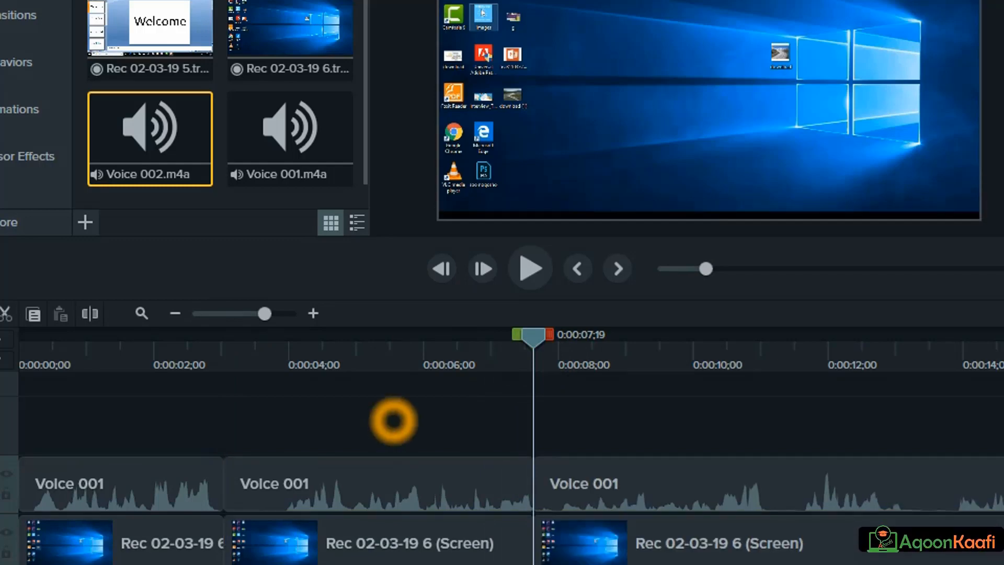
Delete the middle section of both clips between 0:00:03;01 and 0:00:07;19, and undo the deletion and both splits
left_click_drag(393, 422, 313, 518)
key("Delete")
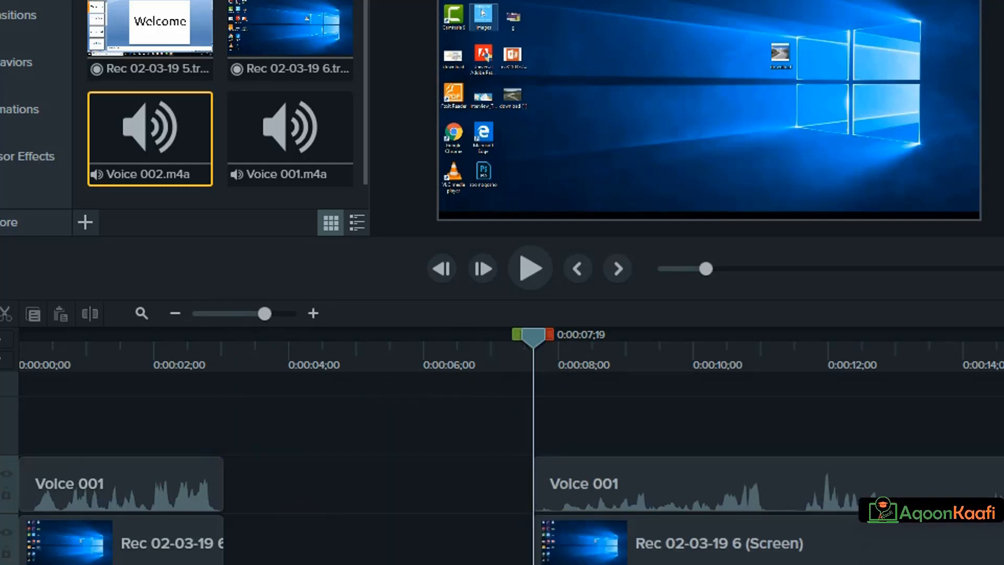
left_click(322, 511)
key("ctrl+z")
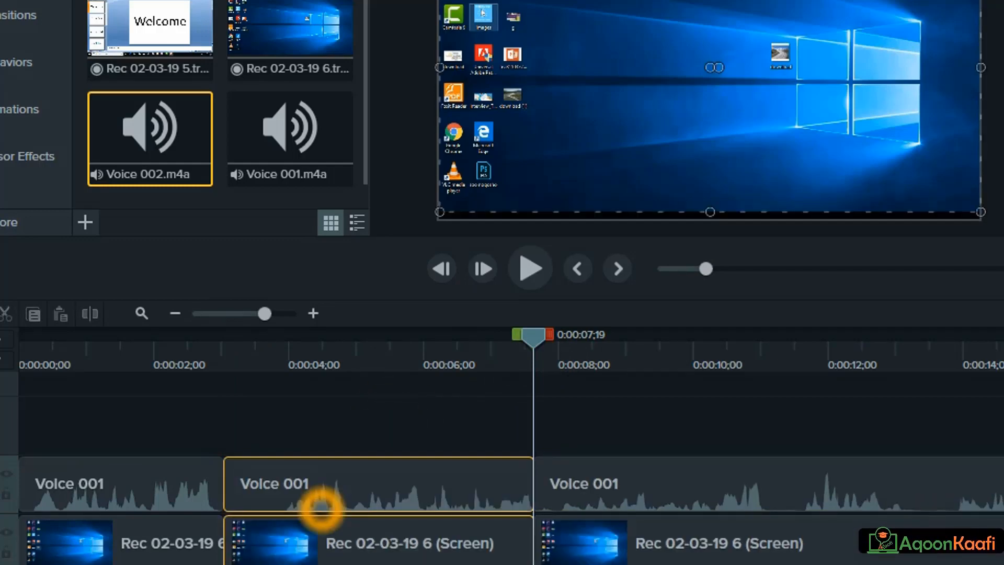
key("ctrl+z")
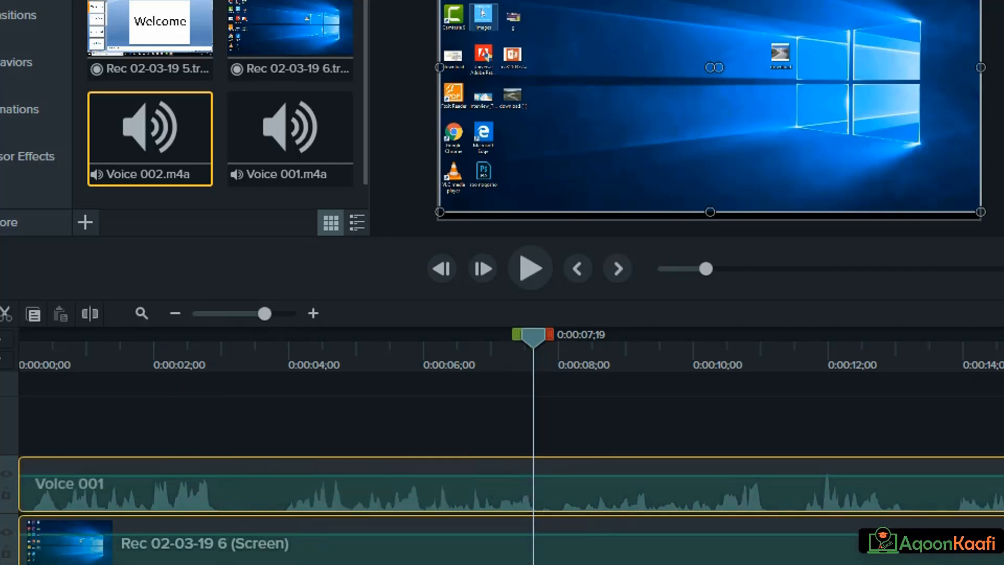
Select the timeline range from 0:00:02;29 to 0:00:08;01 and delete it from both tracks
left_click(190, 352)
left_click(224, 427)
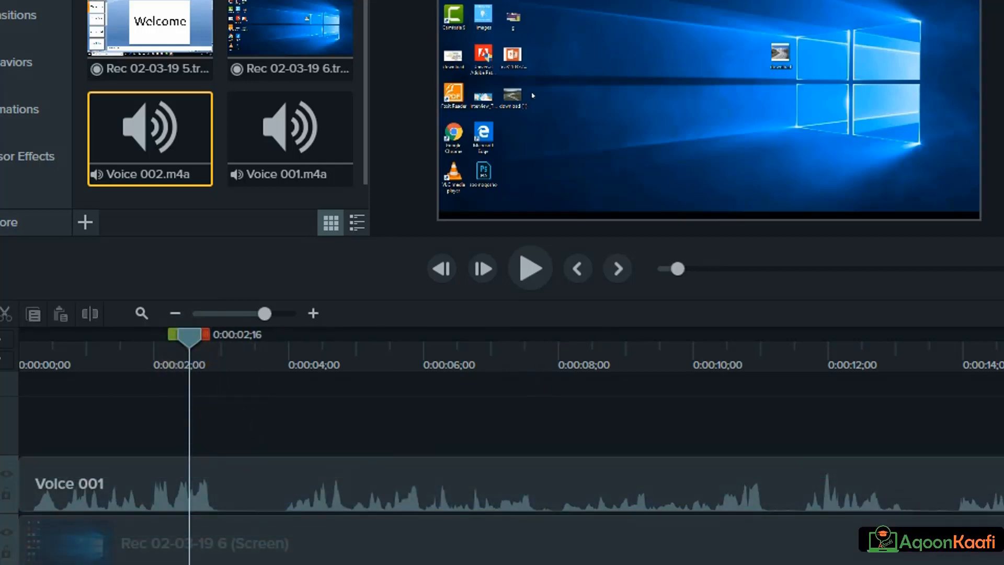
left_click_drag(190, 342, 219, 367)
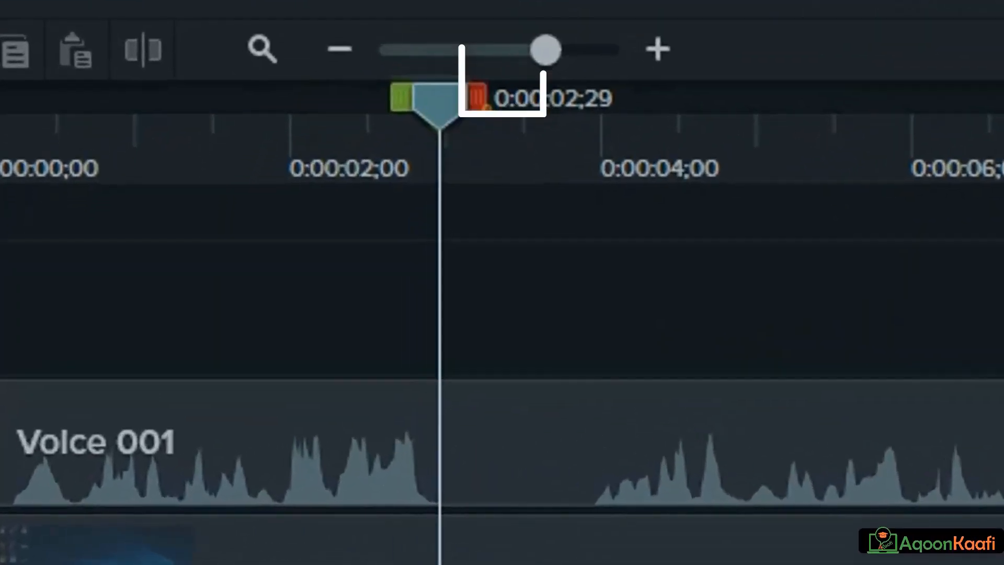
left_click_drag(235, 335, 283, 335)
left_click_drag(596, 88, 1003, 163)
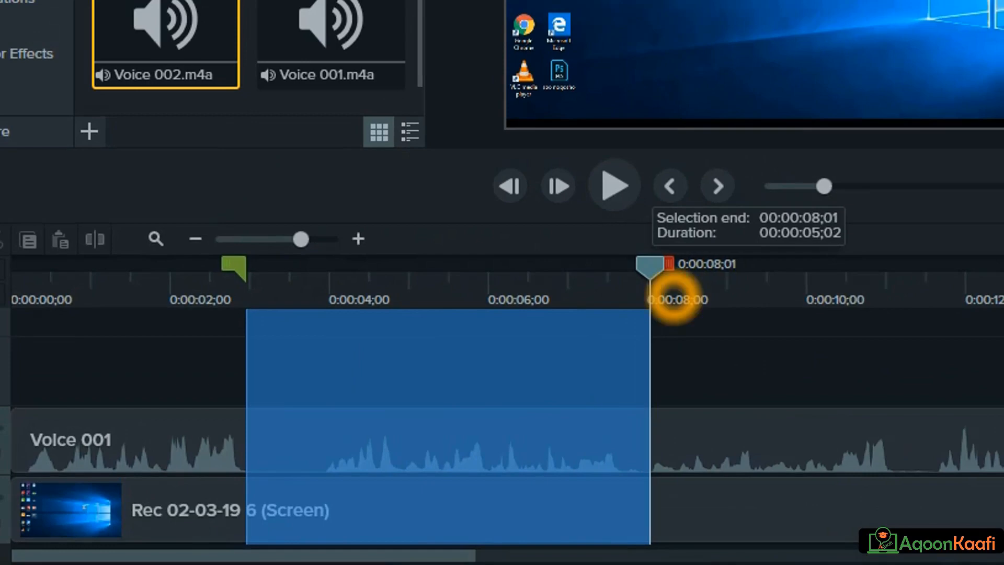
left_click_drag(674, 301, 675, 301)
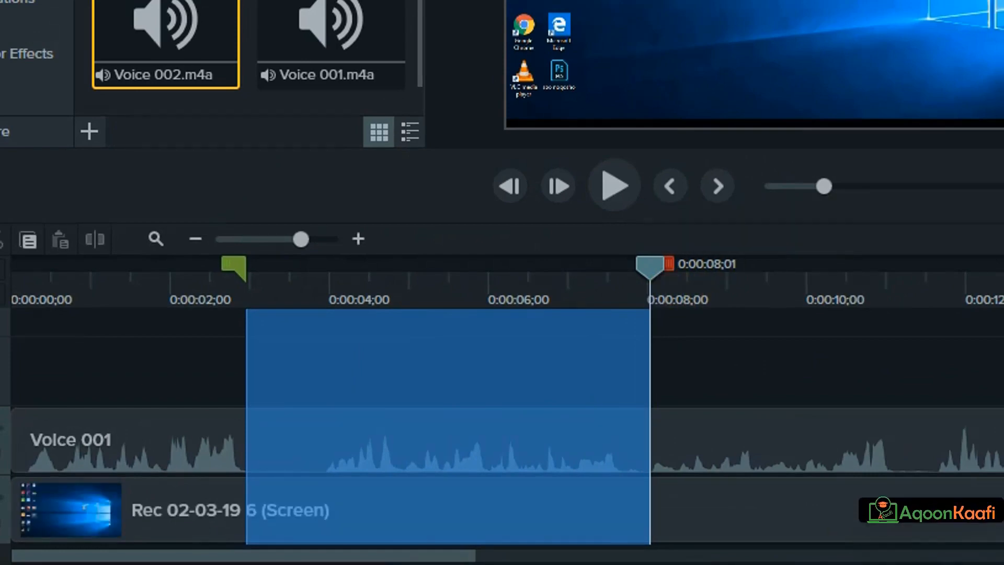
key("Delete")
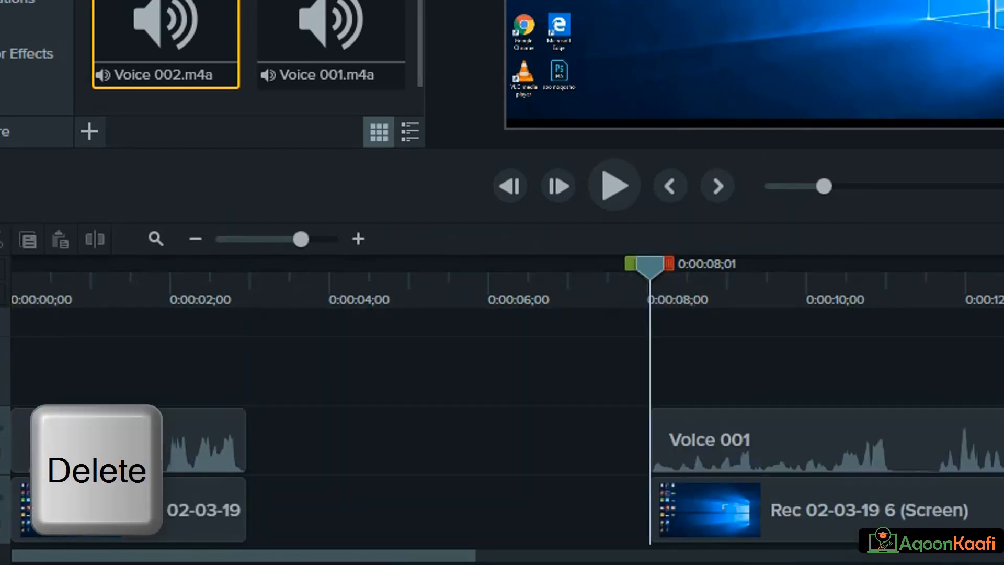
Move the remaining voice and screen clips back to close the gap, and undo the move and the range deletion
left_click_drag(501, 368, 421, 520)
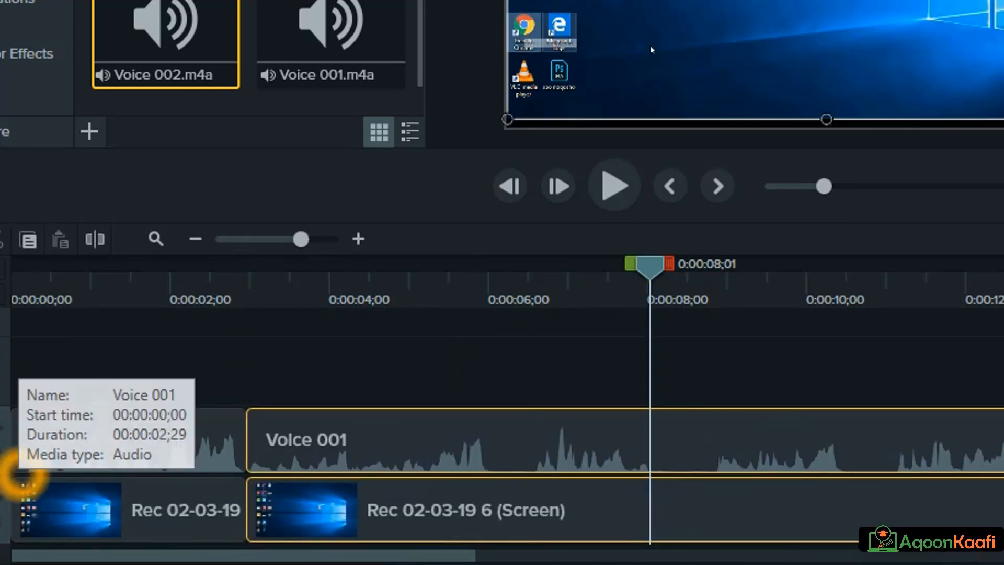
key("ctrl+z")
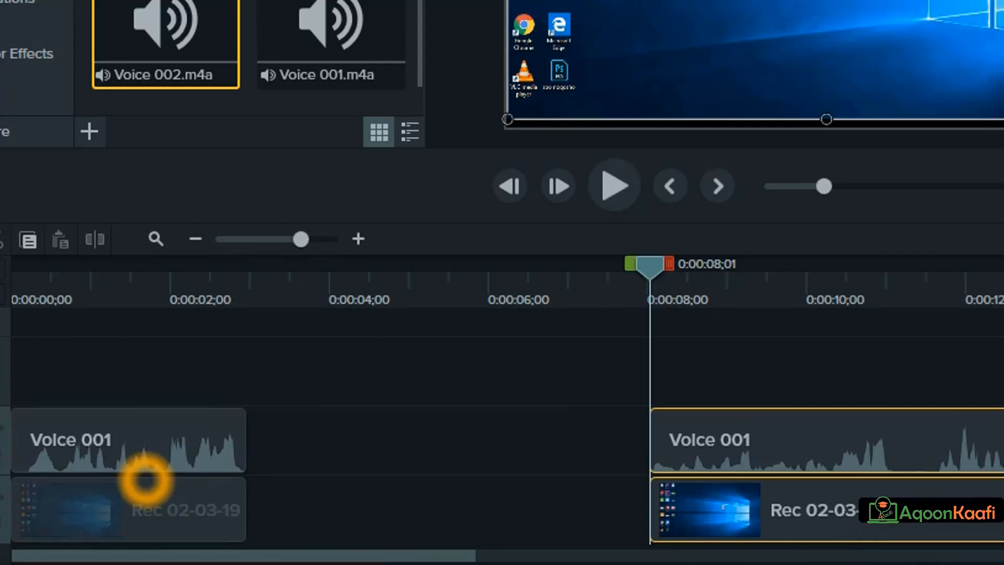
key("ctrl+z")
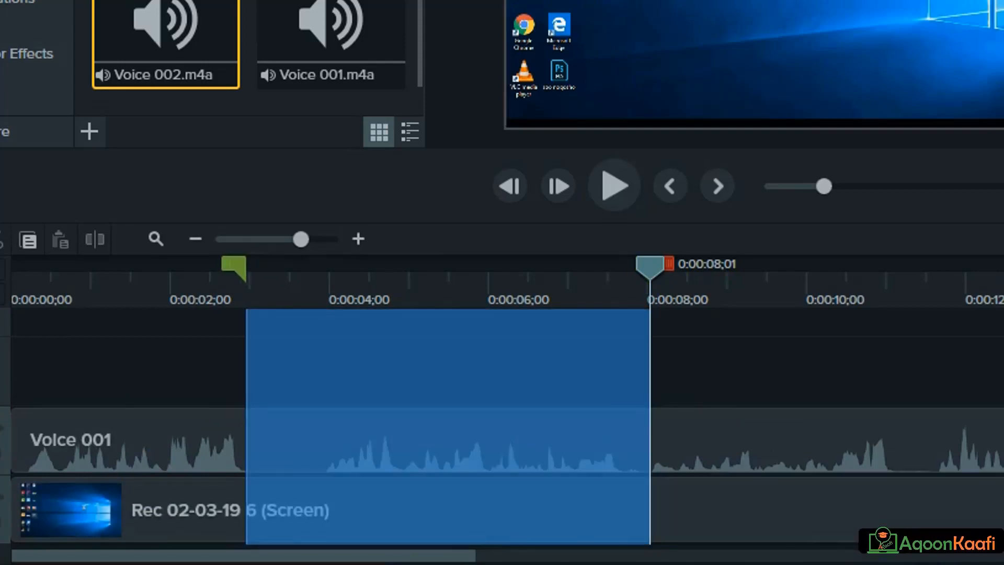
Delete the timeline range from 0:00:03;00 to 0:00:08;01 on both tracks and move the remaining clips back to 0:00:03;00
left_click_drag(234, 264, 630, 264)
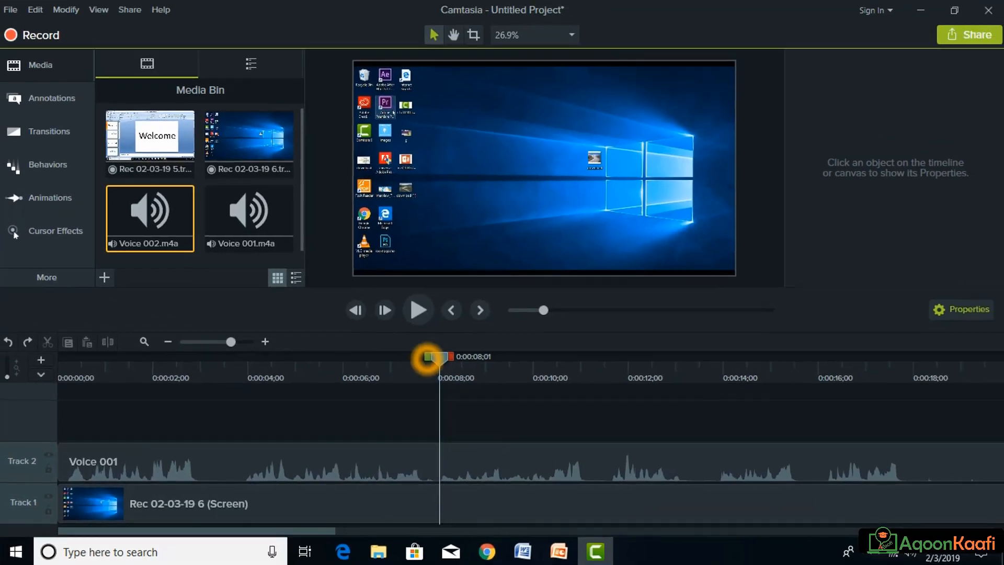
mouse_move(427, 358)
left_mouse_down()
mouse_move(213, 360)
mouse_move(187, 374)
left_mouse_up()
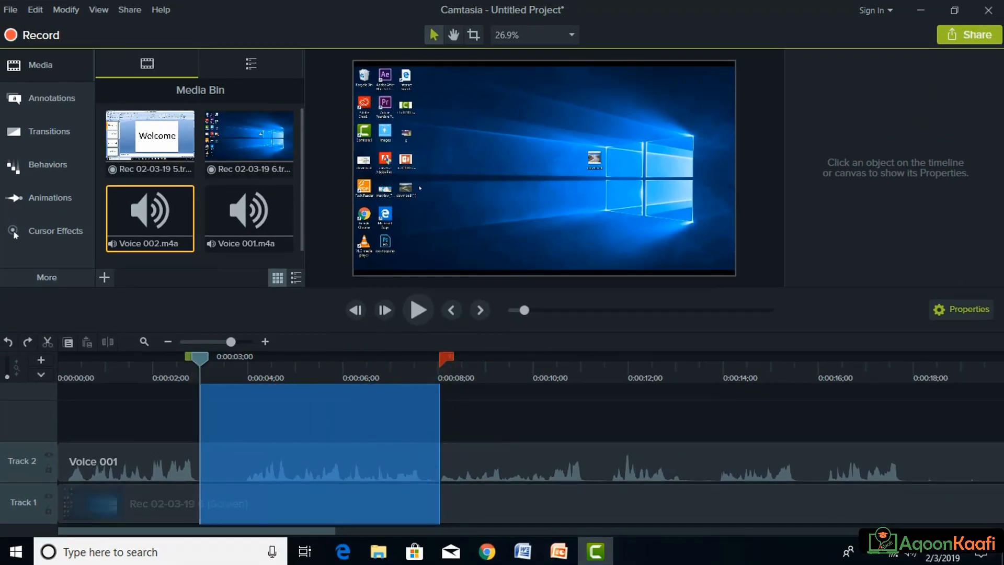
key("Delete")
left_click_drag(364, 424, 503, 520)
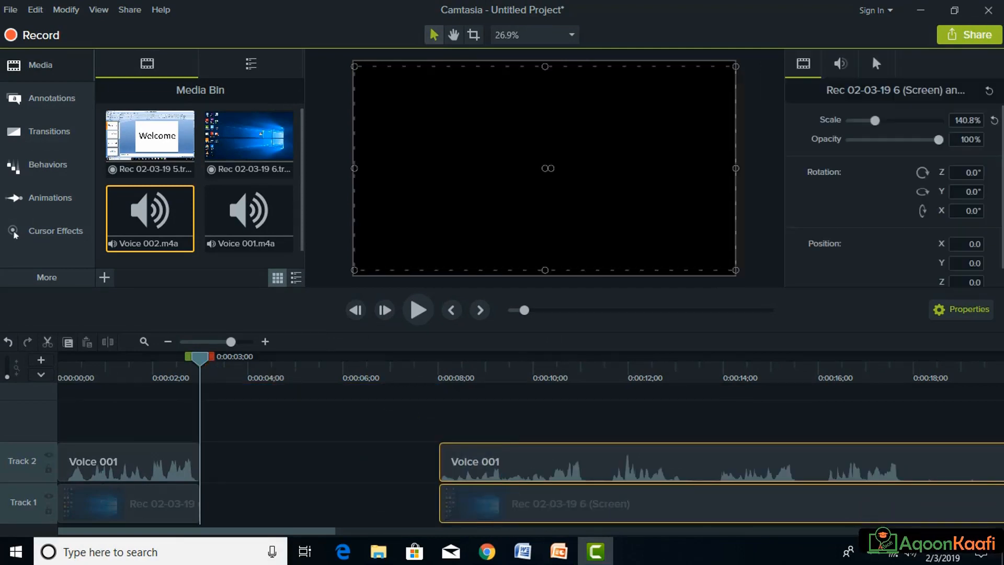
left_click_drag(497, 465, 258, 465)
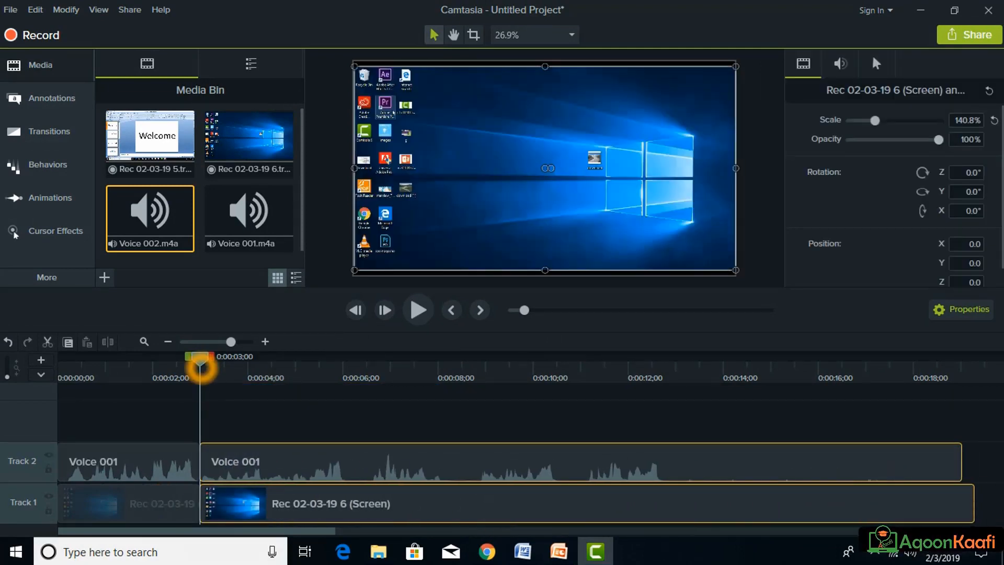
Check the shortened recording with the playhead at 0:00:10;03 and at 0:00:06;25
mouse_move(200, 358)
left_mouse_down()
mouse_move(292, 357)
mouse_move(370, 384)
mouse_move(539, 396)
left_mouse_up()
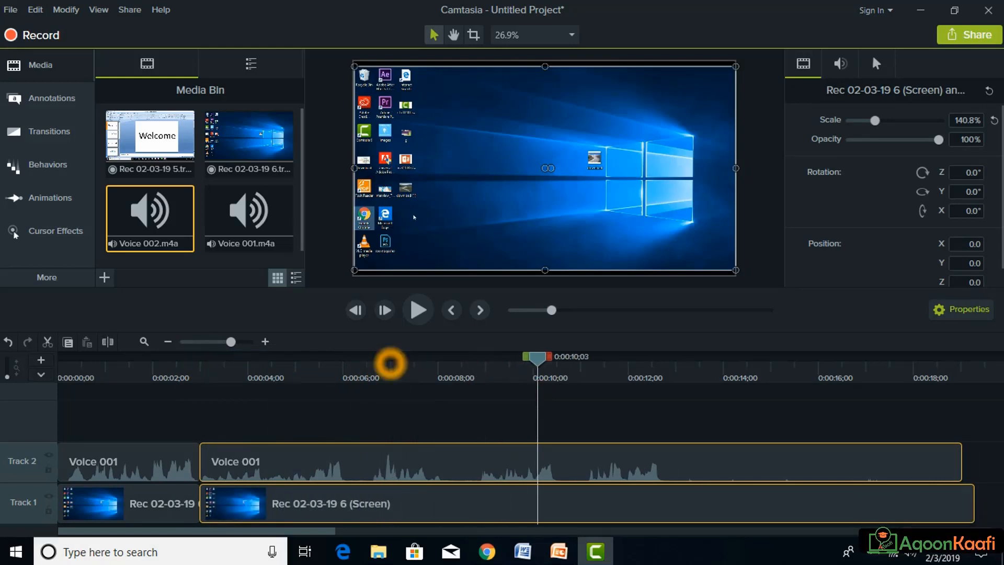
left_click(383, 362)
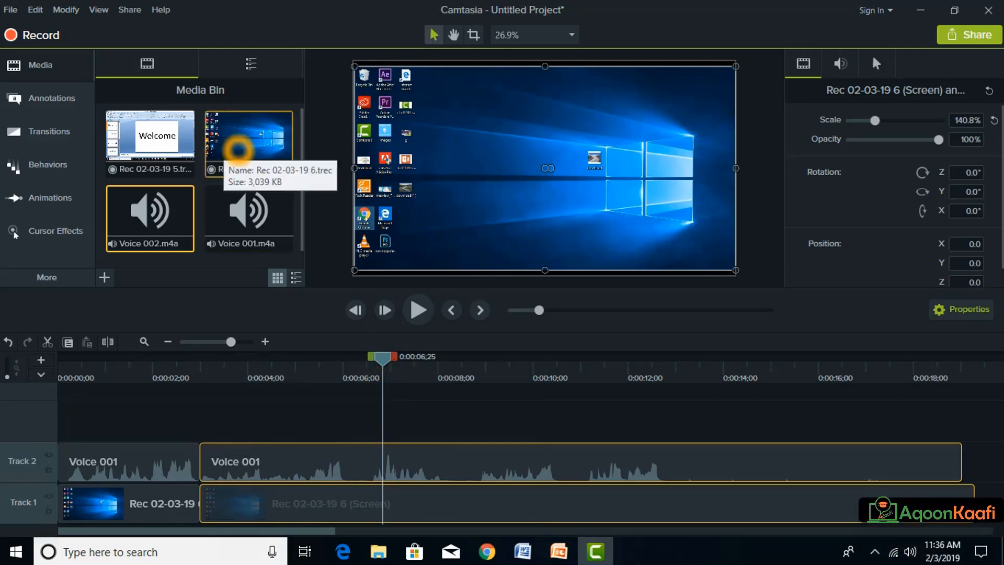
left_click(376, 305)
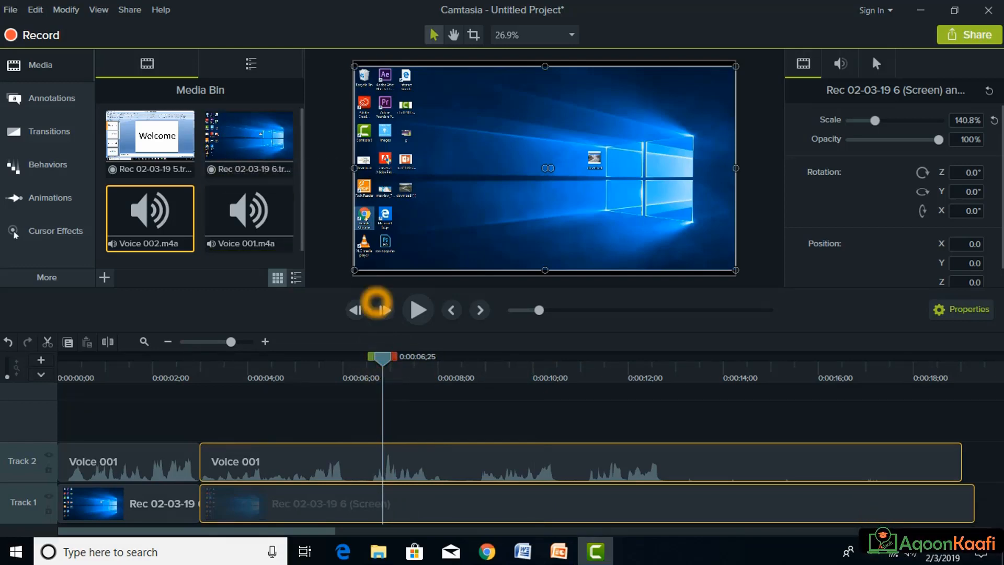
Check the shortened recording with the playhead at 0:00:06;07 and at 0:00:08;01
left_click(376, 287)
left_click(357, 288)
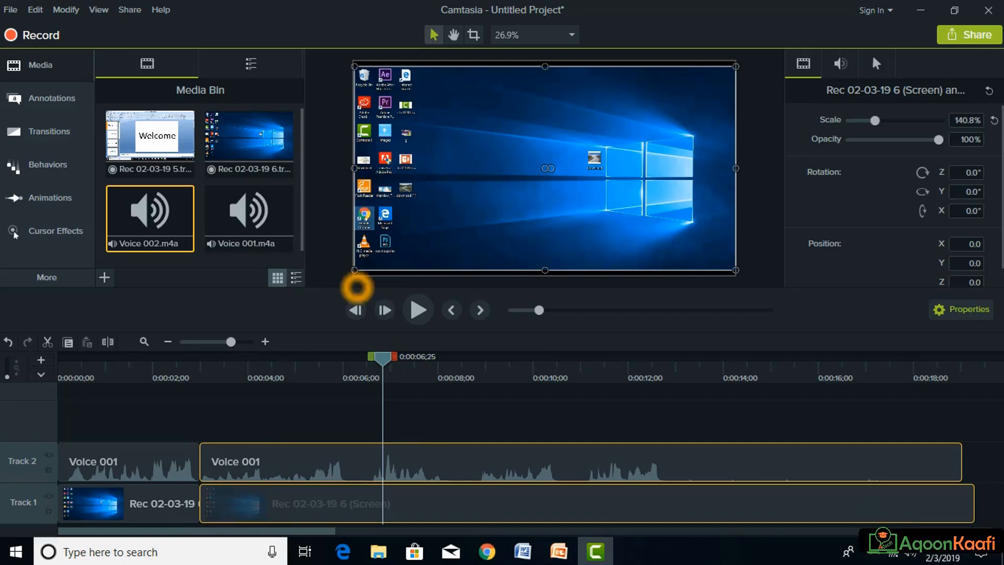
left_click(354, 365)
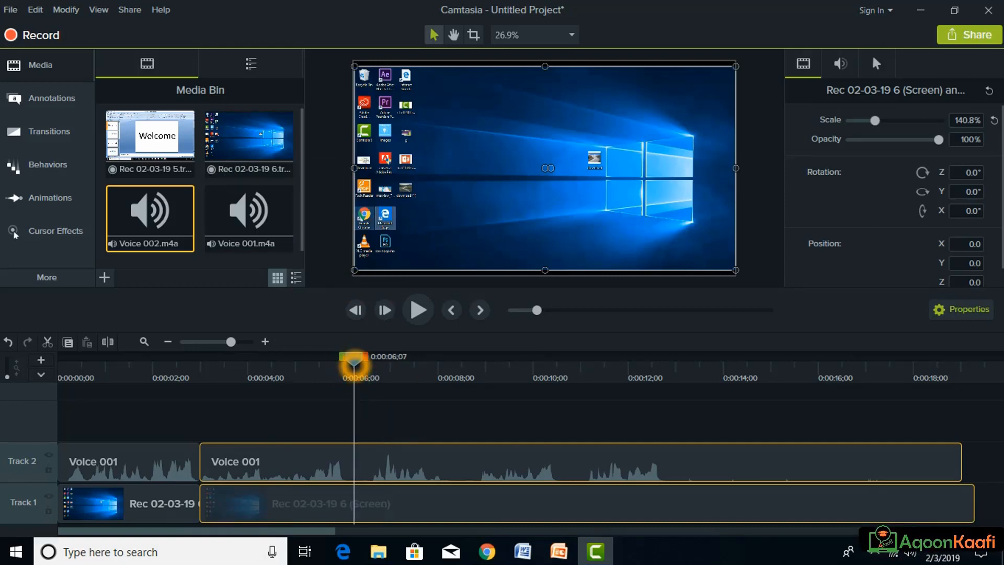
left_click(361, 406)
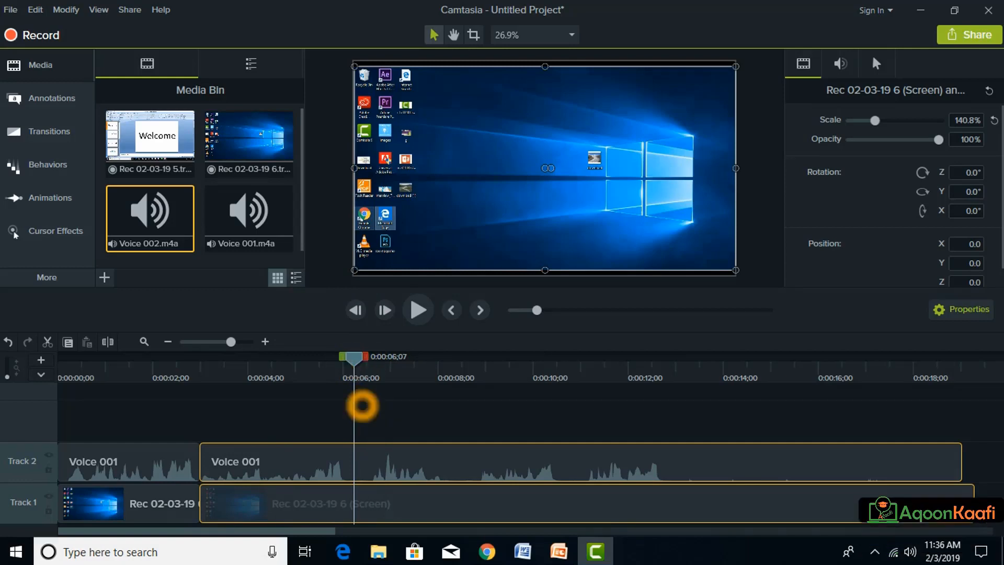
left_click_drag(360, 365, 439, 361)
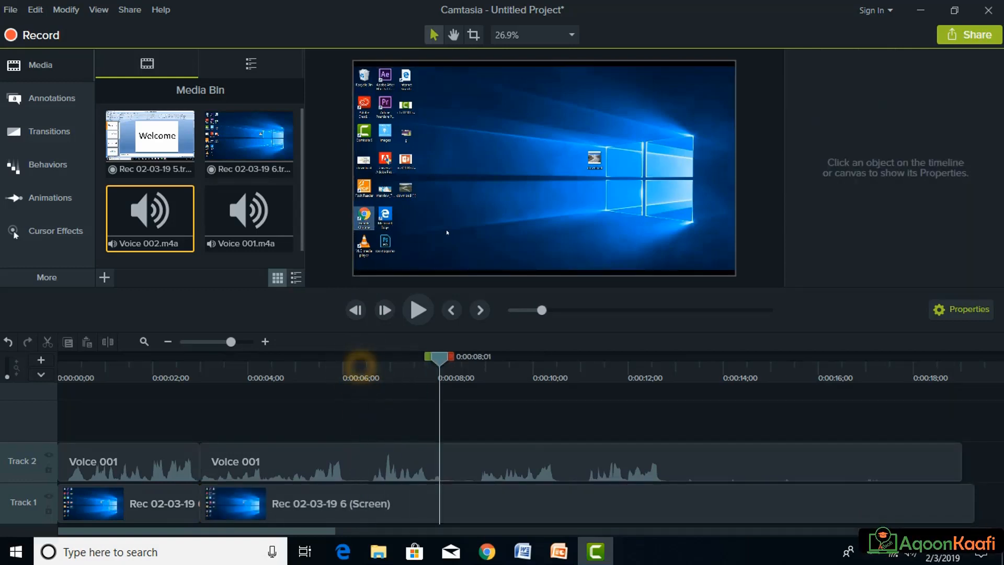
left_click_drag(577, 359, 438, 359)
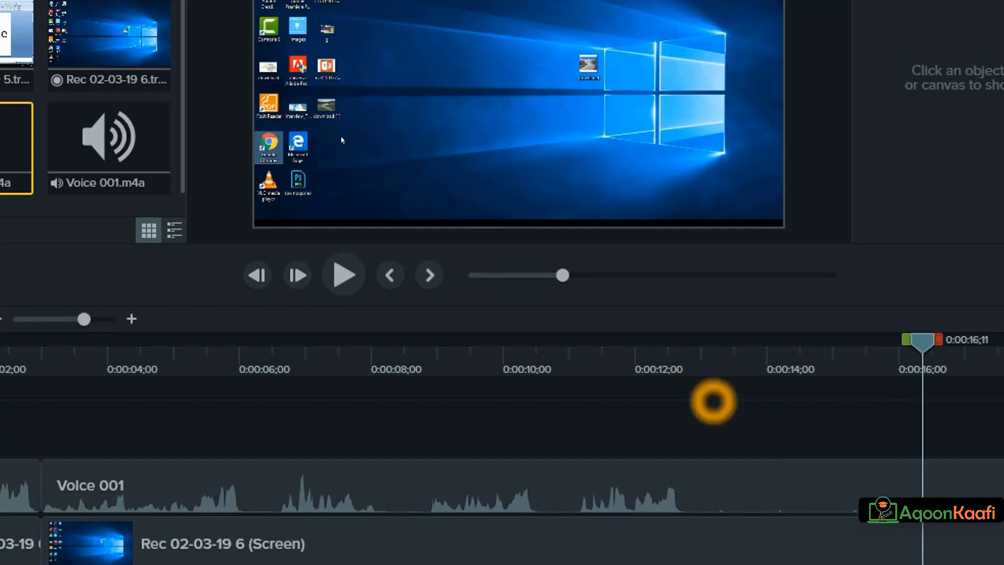
Place the playhead at 0:00:12;23 and shorten the ends of the second voice and screen clips together to about that point
left_click(702, 373)
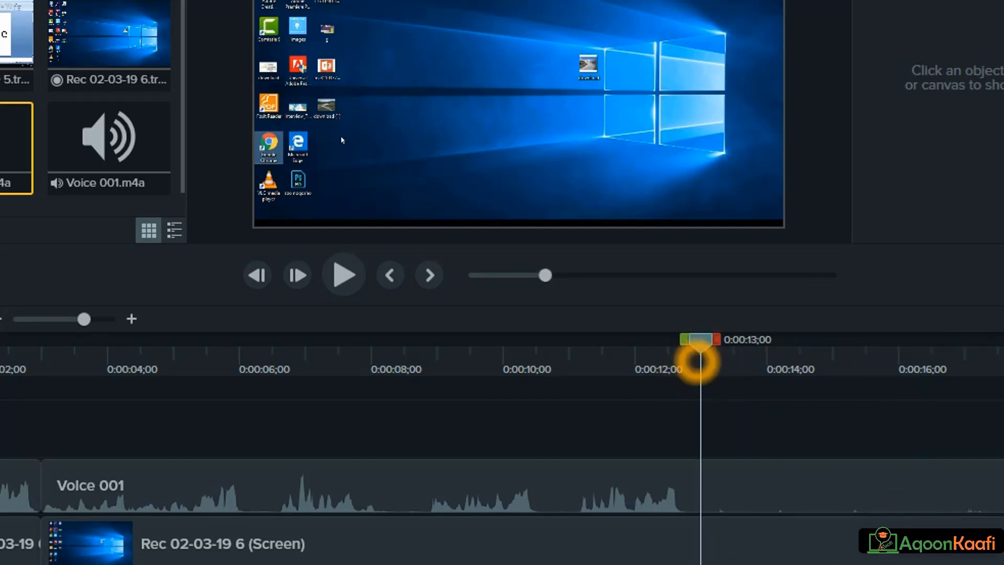
left_click(685, 361)
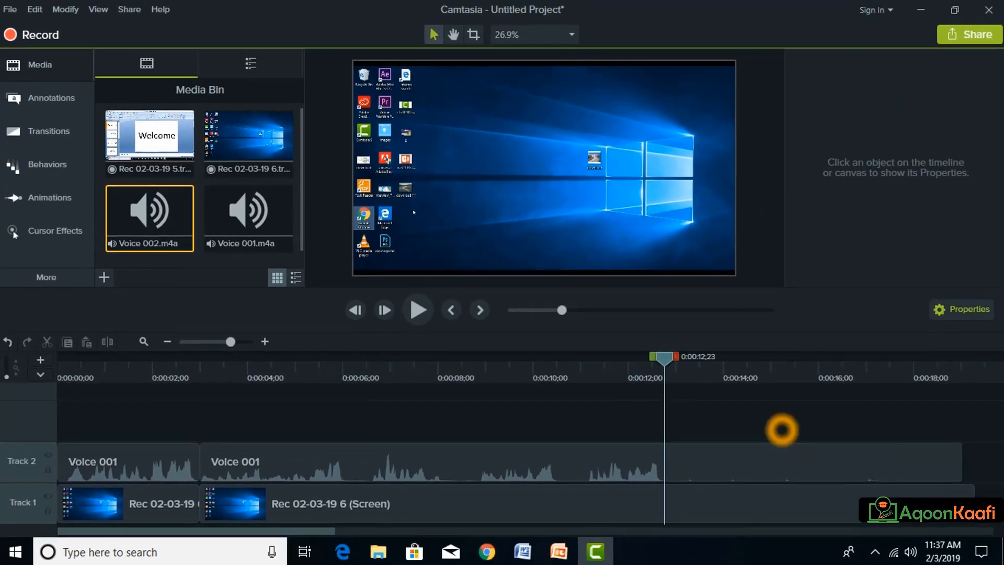
left_click_drag(783, 429, 922, 527)
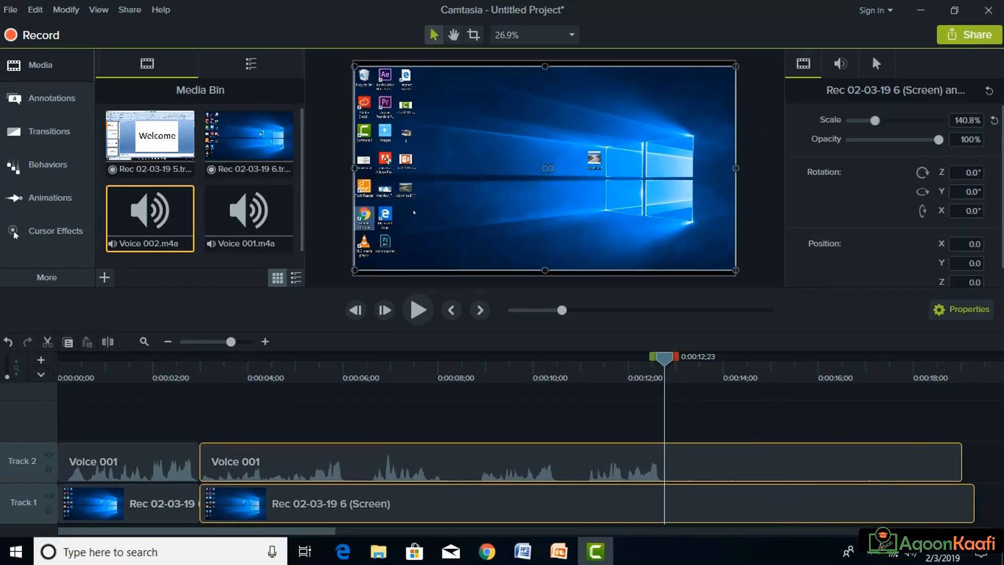
left_click_drag(975, 508, 678, 508)
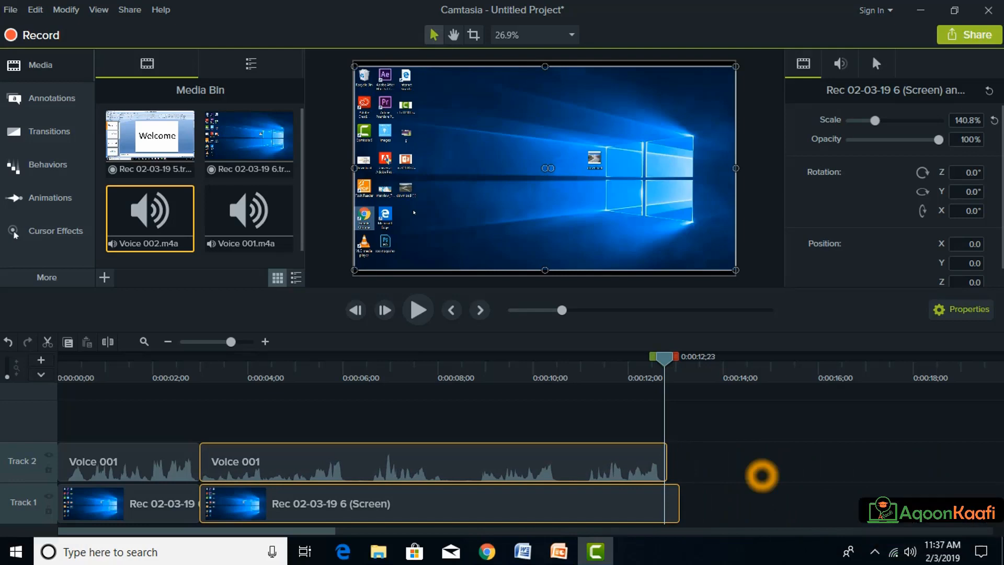
Split the second voice and screen clips at 0:00:12;23 and delete the small pieces left after it
left_click(749, 473)
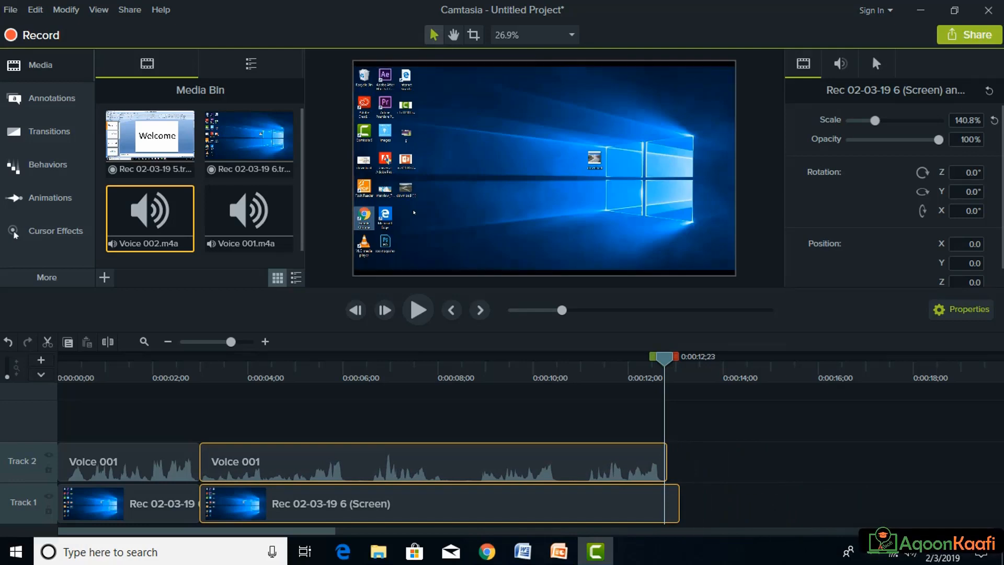
left_click_drag(721, 513, 663, 458)
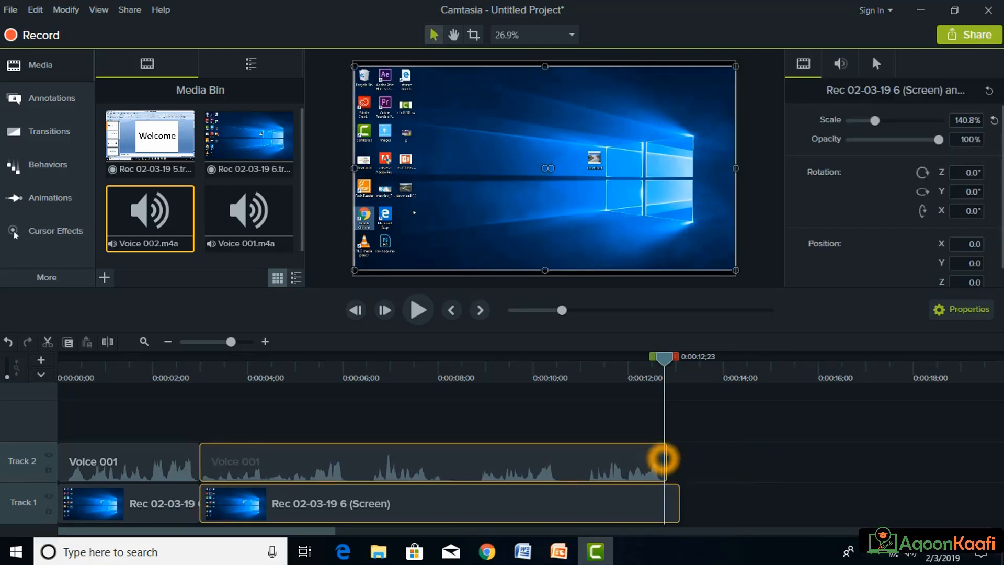
left_click_drag(716, 498, 667, 448)
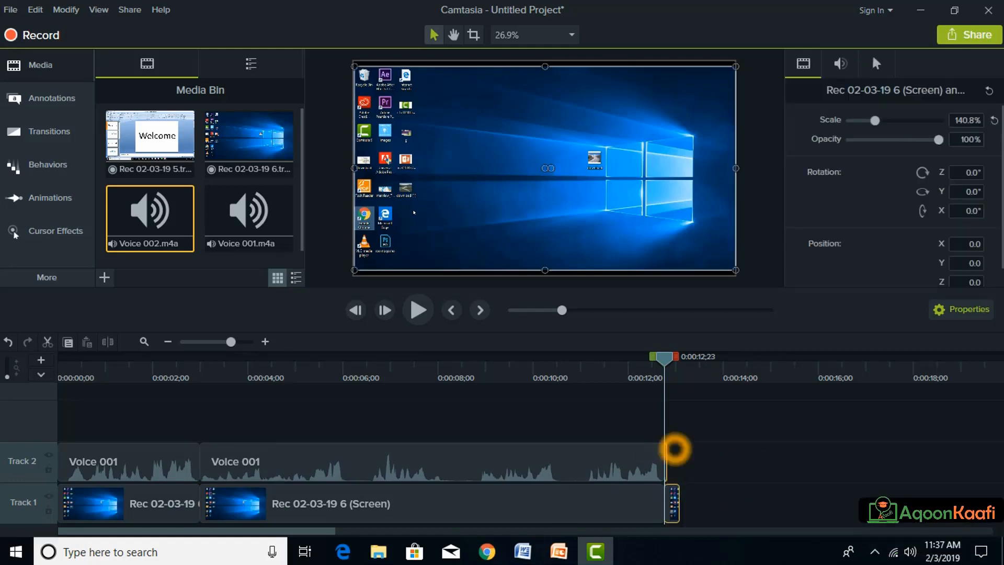
left_click(668, 446)
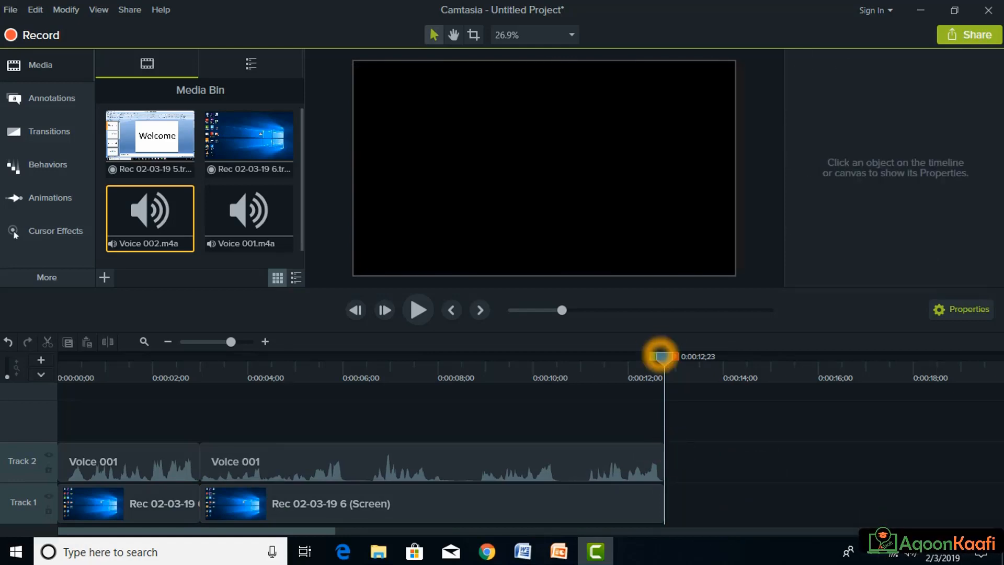
Add a plain Basic text callout on a new track above the voice clips, starting at 0:00:03;00
left_click_drag(662, 356, 572, 356)
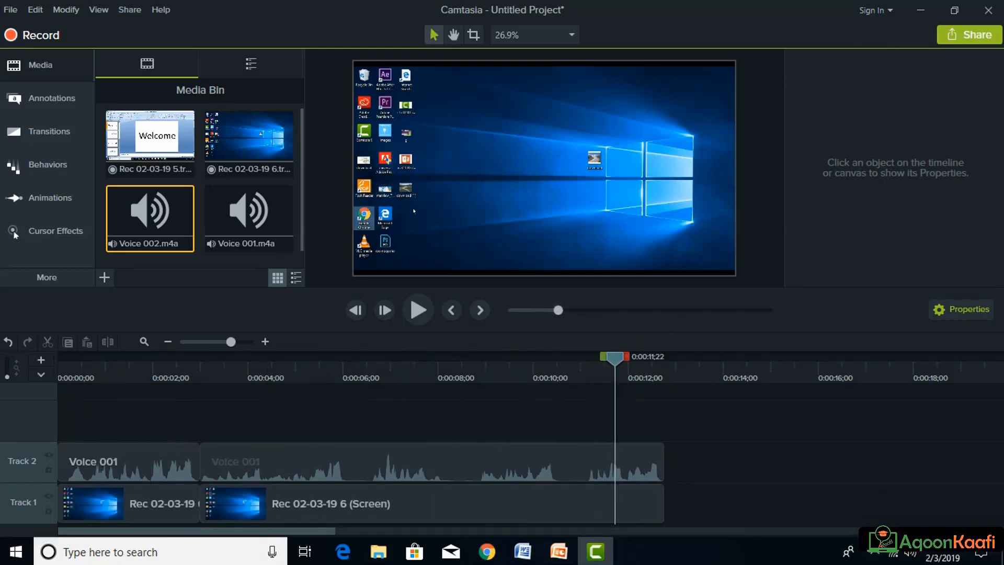
left_click(200, 366)
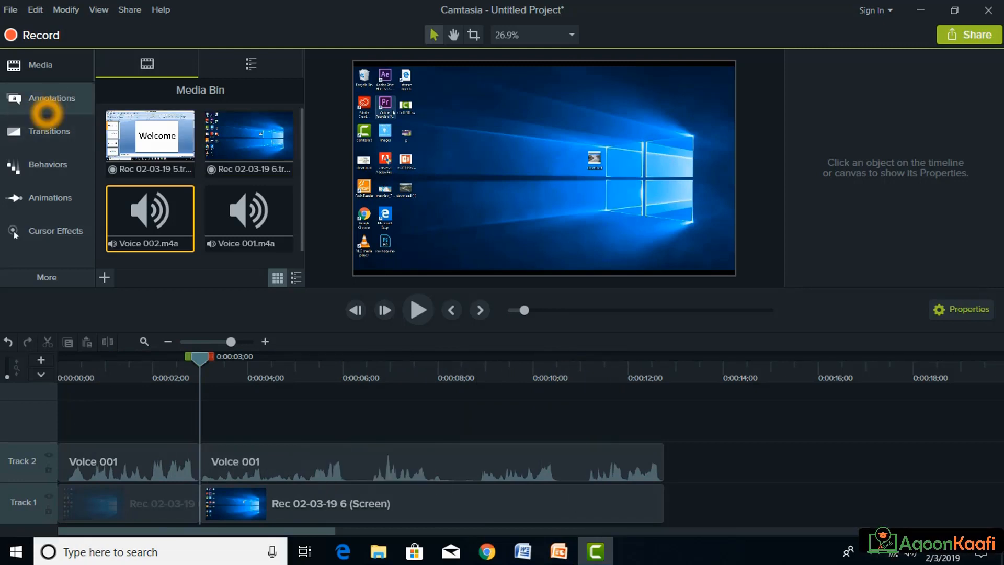
left_click(62, 107)
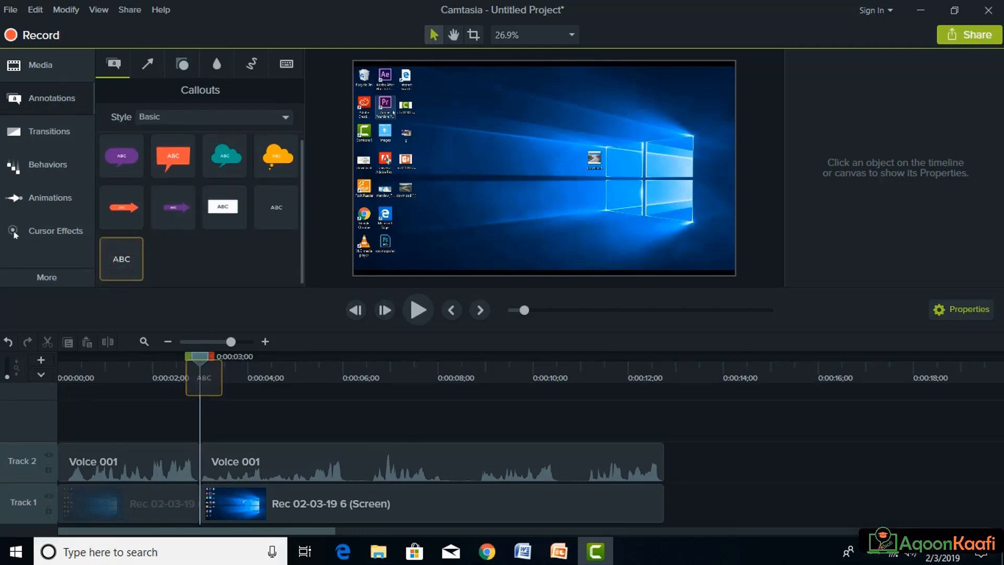
left_click_drag(204, 378, 247, 432)
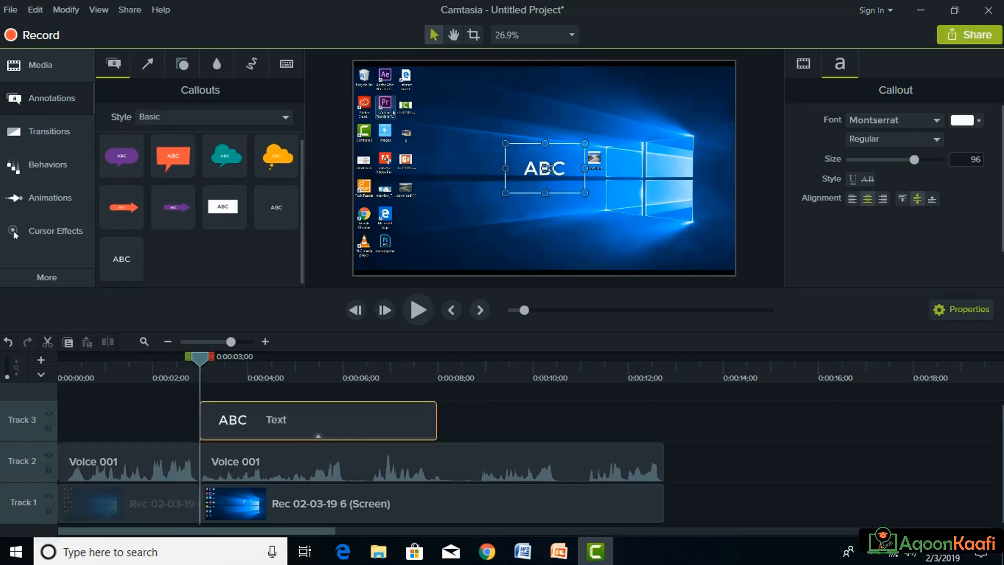
Replace the callout's placeholder text with "magac" and "Aad rabto" on two lines
double_click(535, 171)
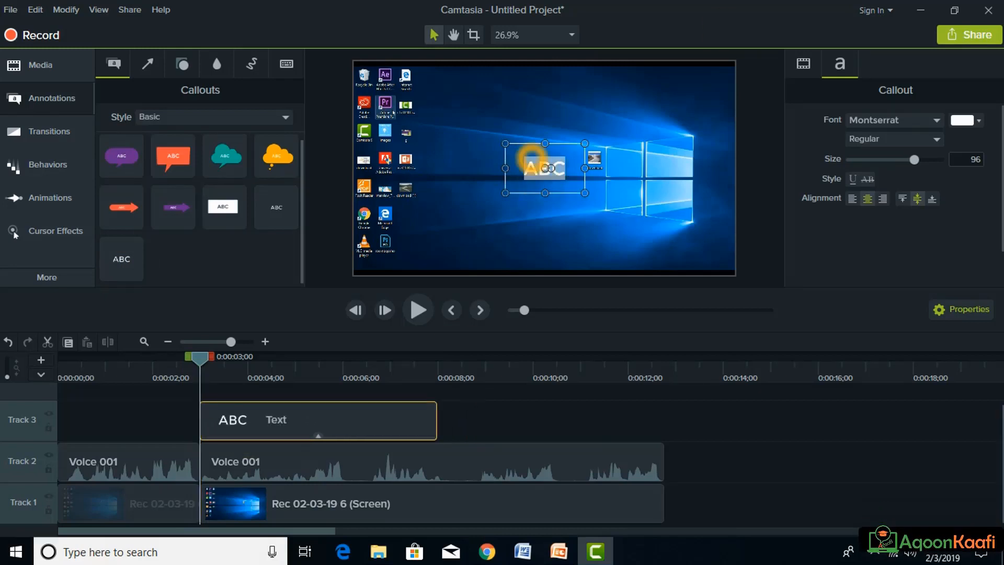
type("magac")
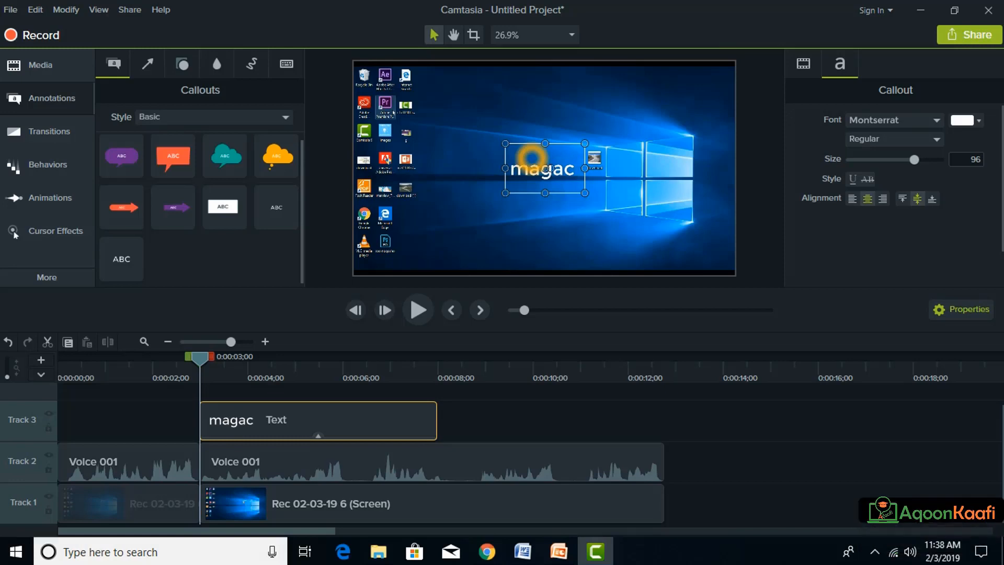
key("Return")
type("Aadrabto")
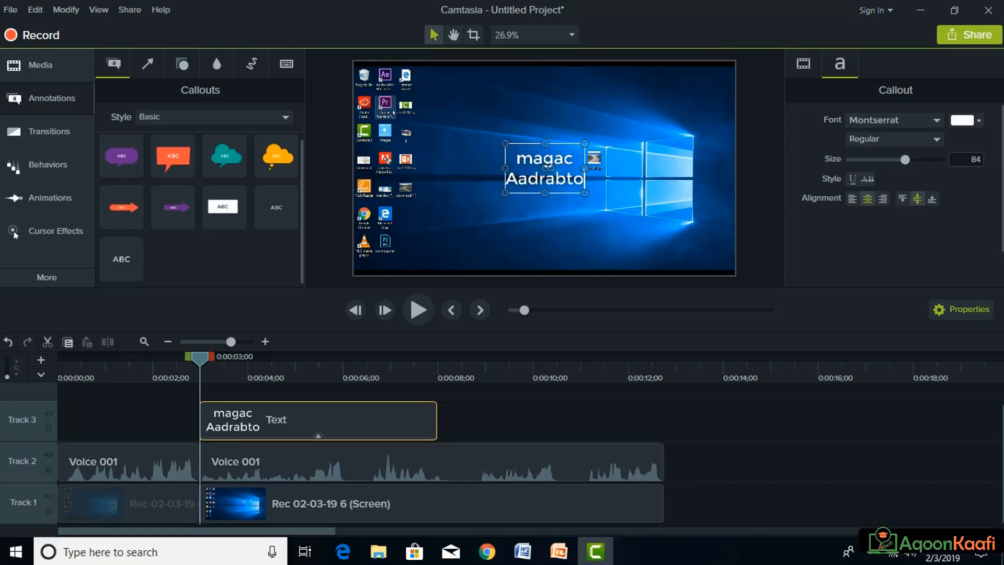
left_click(542, 180)
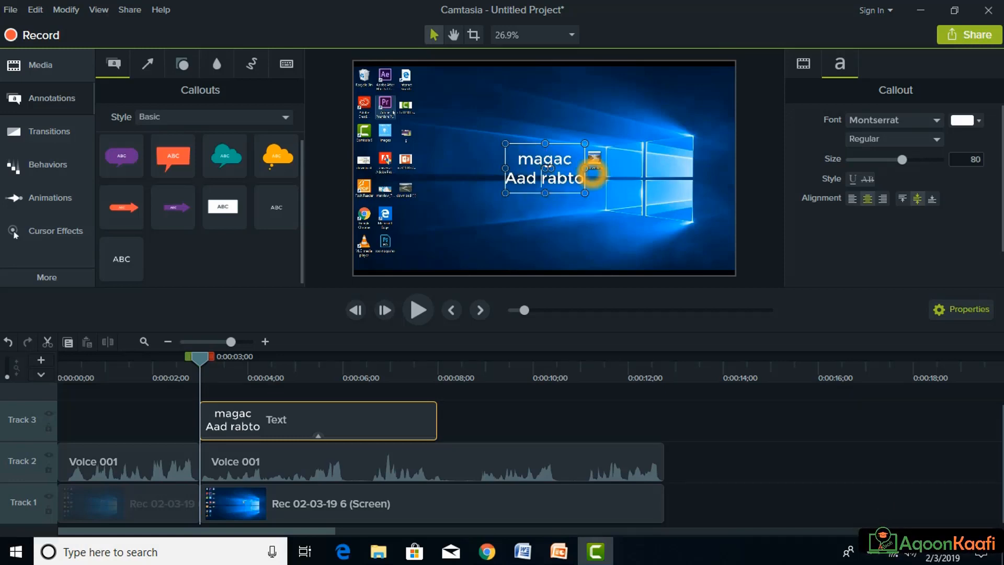
Widen the callout so its text fits on one line and move it to the lower part of the video frame
left_click_drag(584, 168, 708, 168)
left_click_drag(607, 168, 516, 245)
Set the whole callout text to pink with a font size of 128
double_click(515, 245)
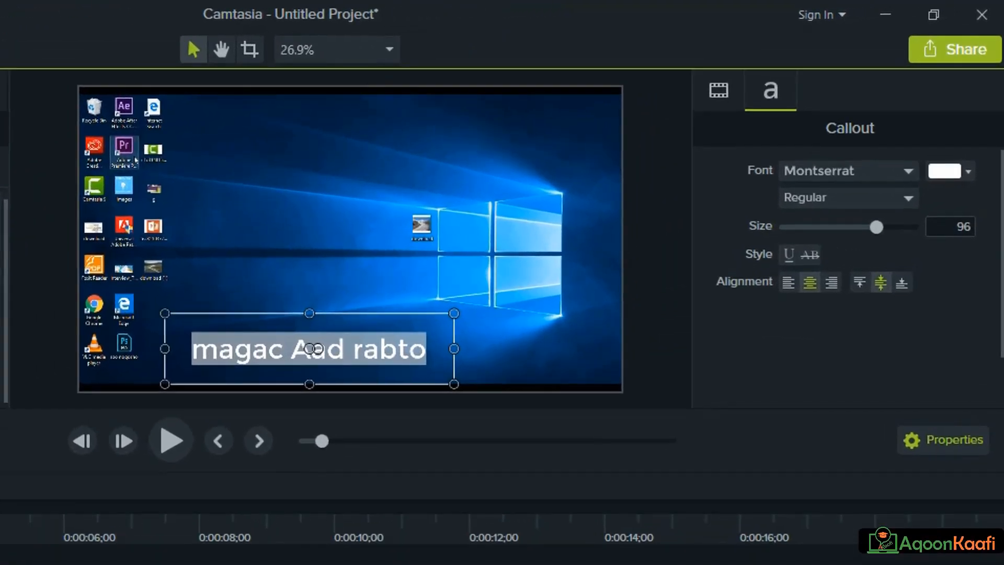
left_click(948, 441)
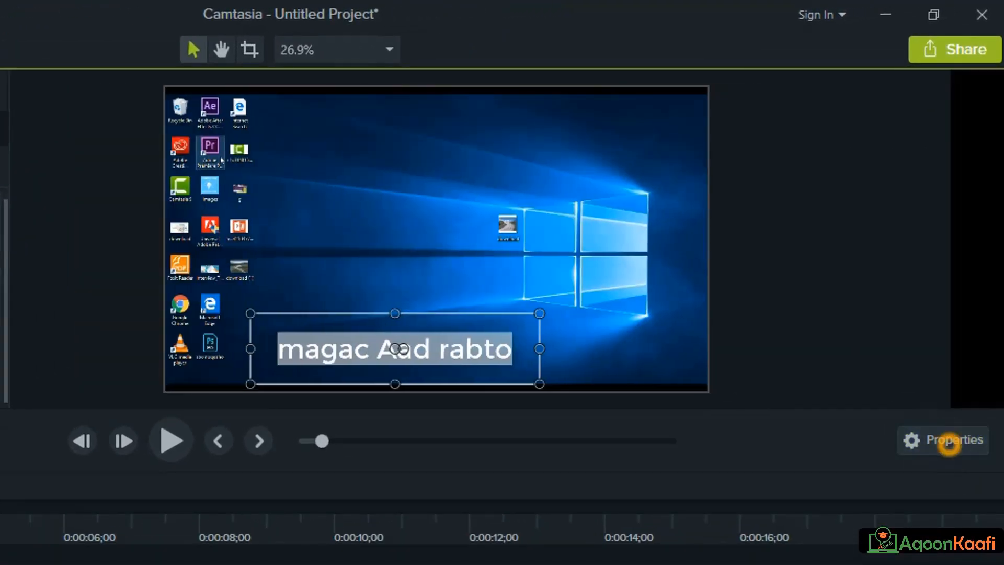
left_click(948, 442)
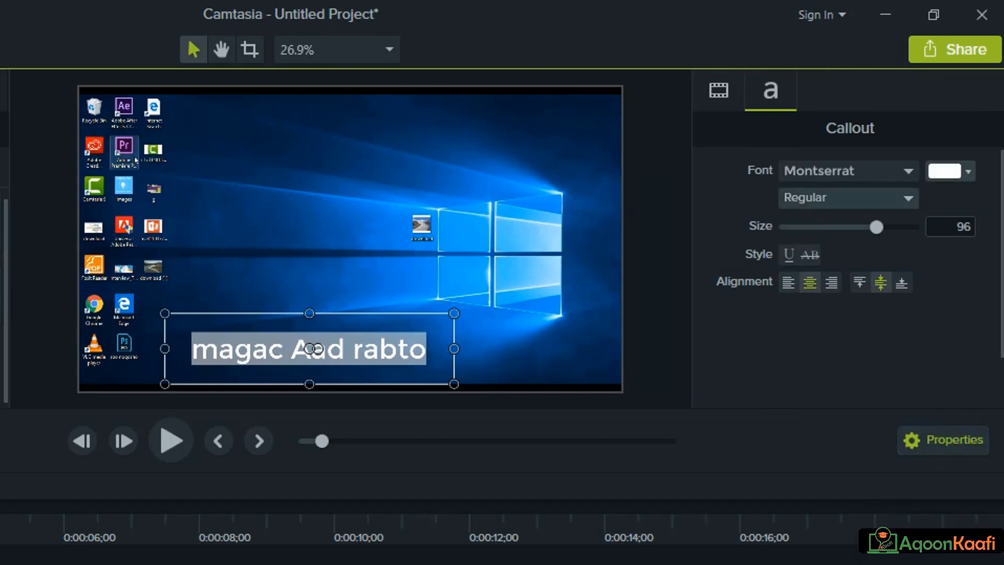
left_click(949, 171)
left_click(921, 236)
left_click(606, 390)
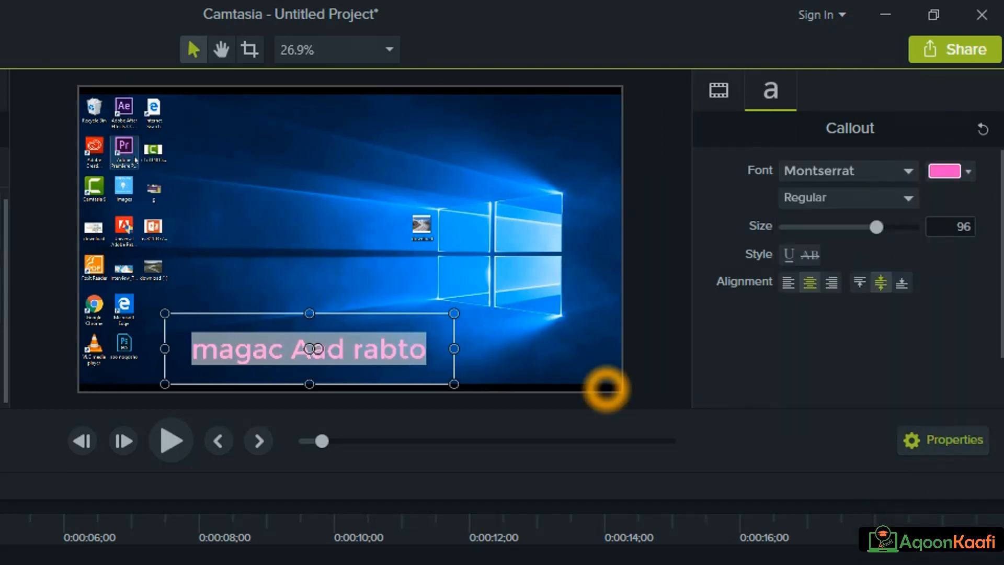
left_click_drag(876, 228, 959, 231)
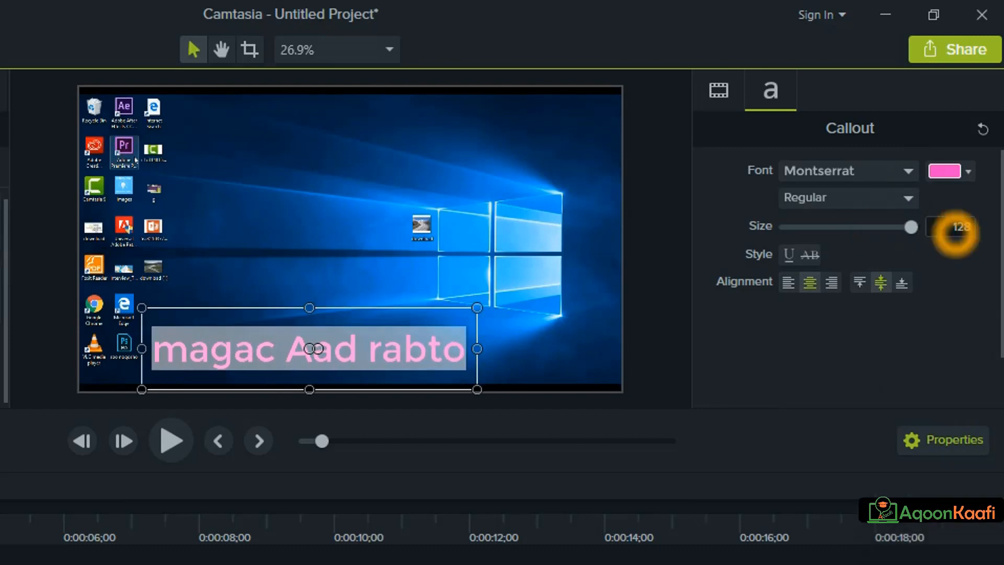
Set the callout text to the Bold style and the MS Reference Sans Serif font
left_click(854, 204)
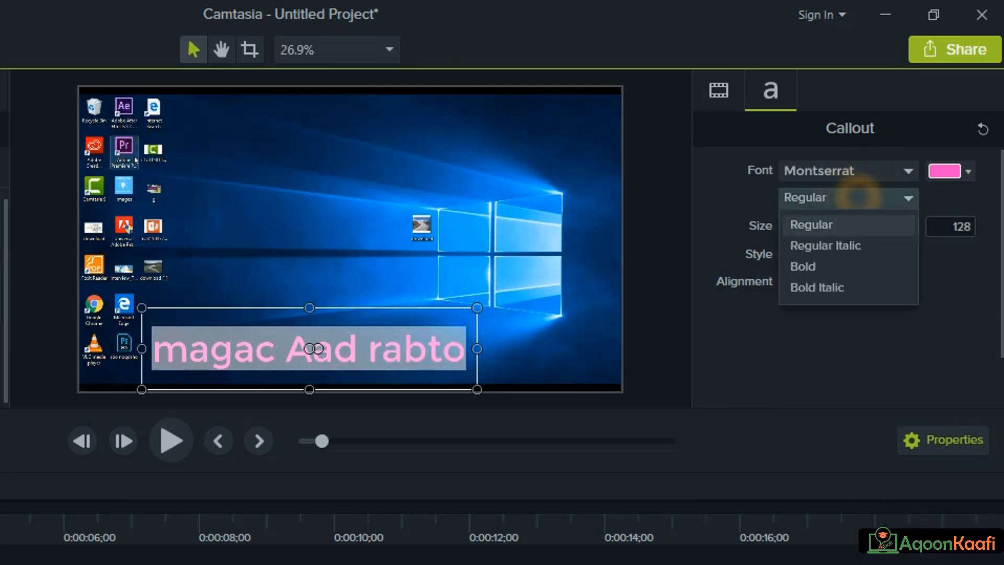
left_click(826, 264)
left_click(836, 173)
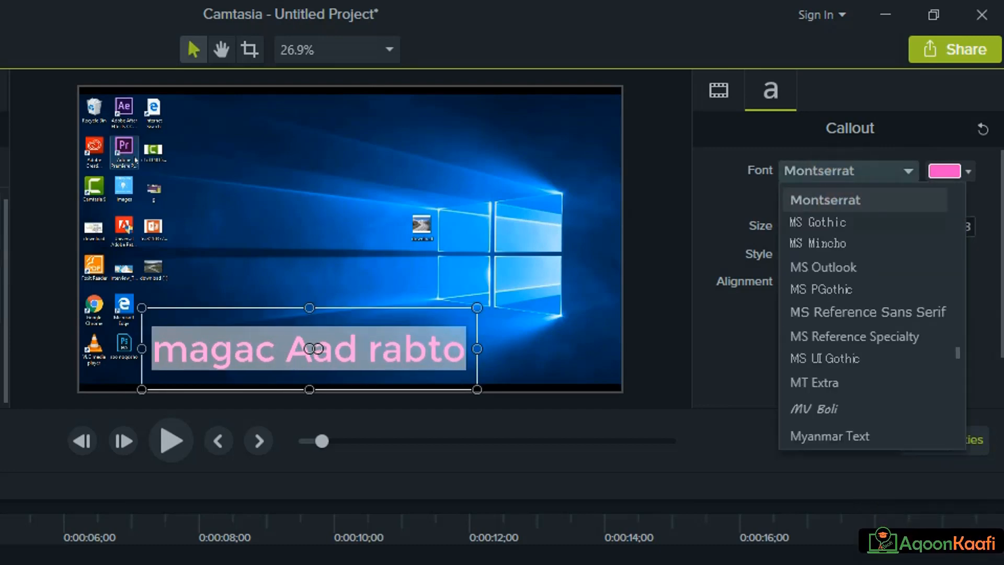
left_click(845, 314)
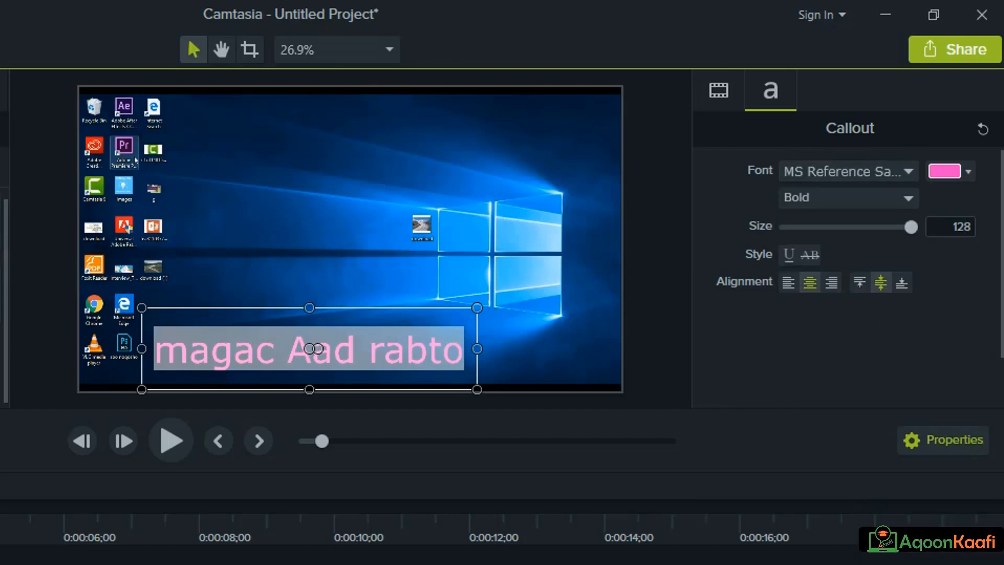
Try left and right alignment on the callout text and return it to centred alignment
left_click(788, 283)
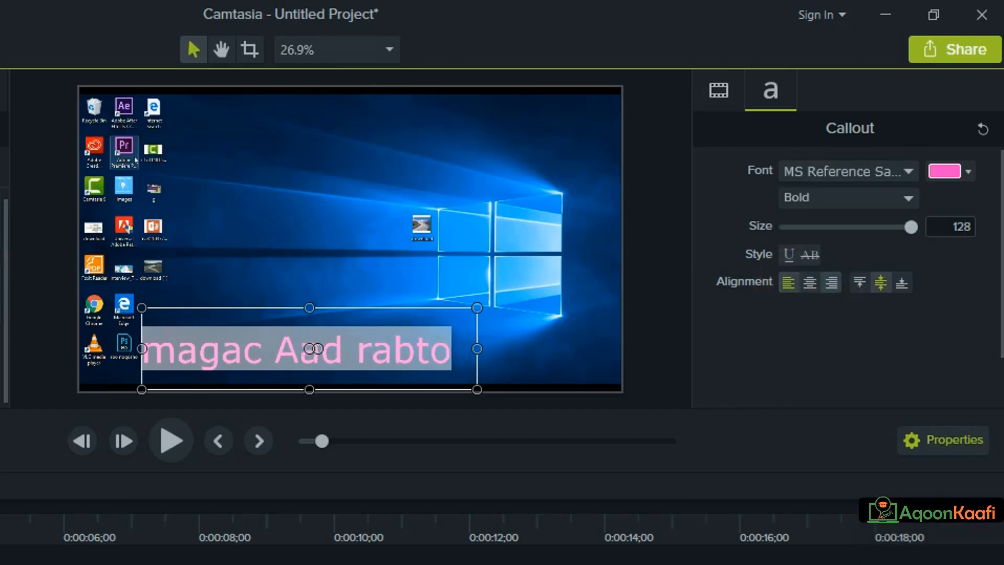
left_click(833, 282)
left_click(807, 283)
left_click(757, 354)
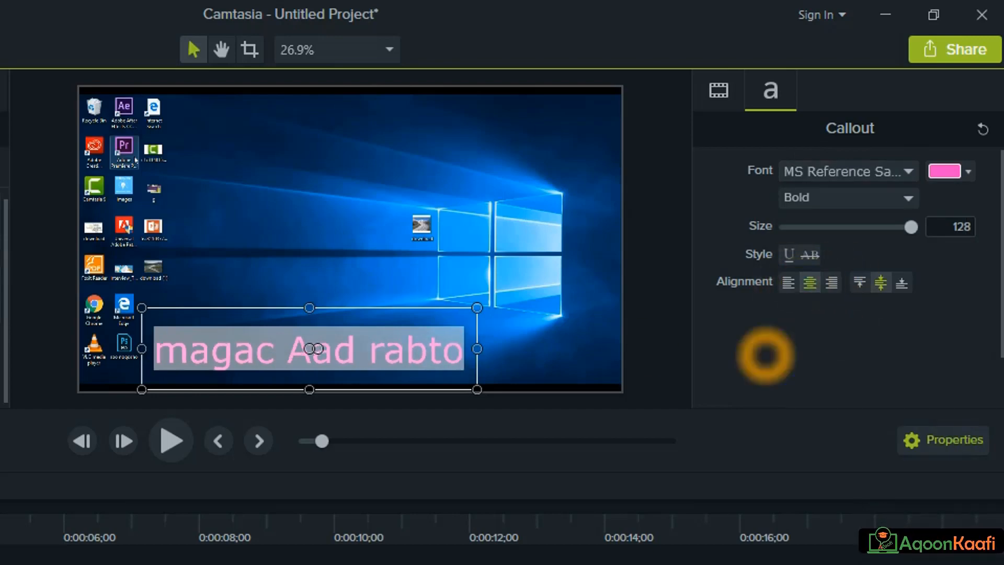
Capitalize the first letter of the callout text so it reads "Magac Aad rabto", and select the text clip on Track 3
left_click(285, 378)
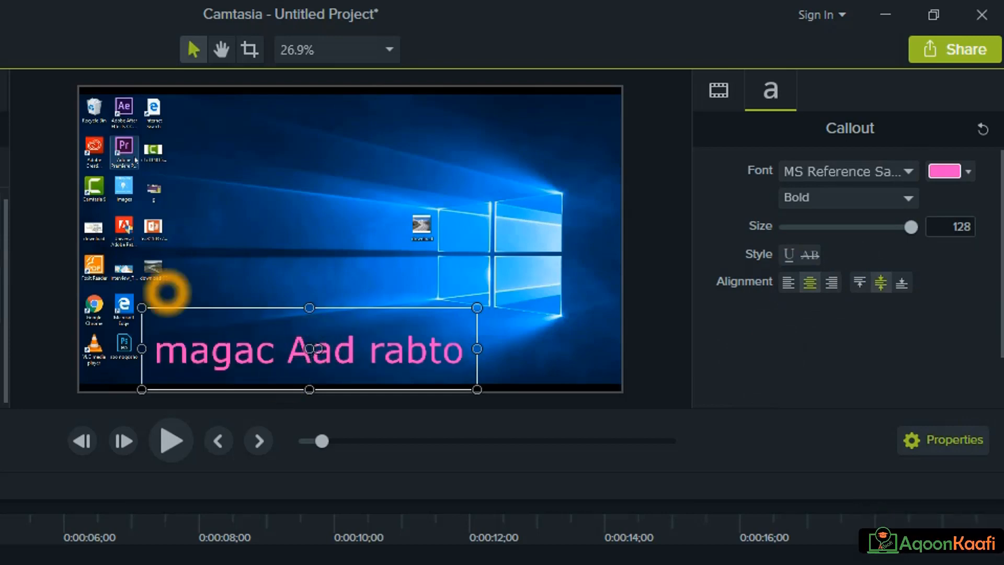
left_click_drag(188, 347, 140, 348)
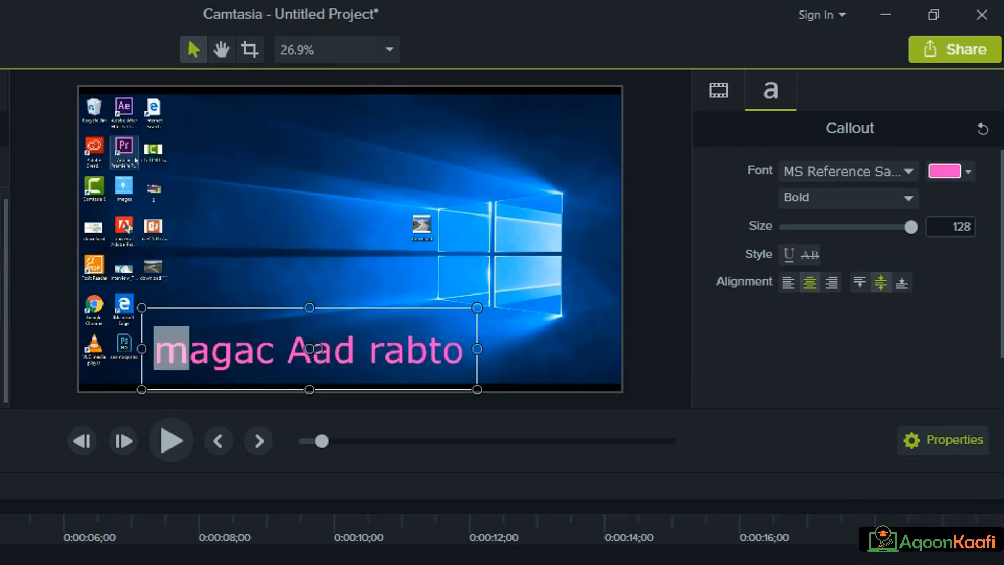
type("M")
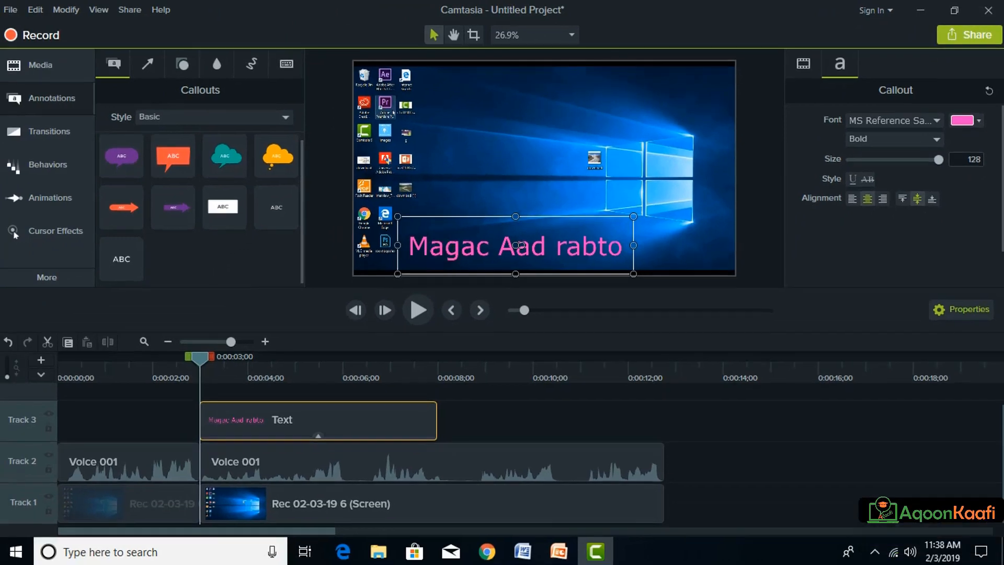
left_click(477, 182)
left_click(372, 426)
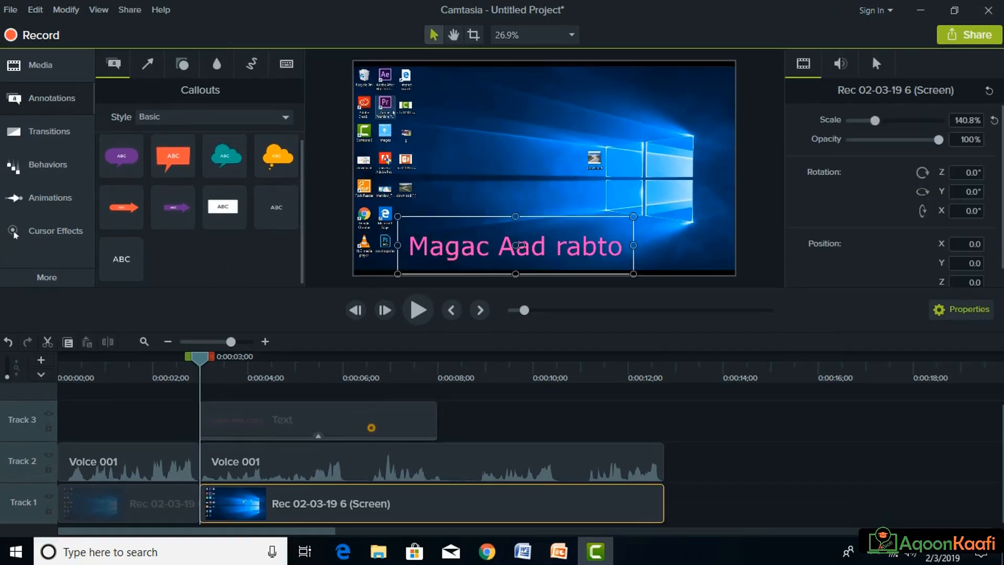
Move the "Magac Aad rabto" callout slightly left along the canvas's lower edge and deselect it
left_click_drag(466, 253, 489, 247)
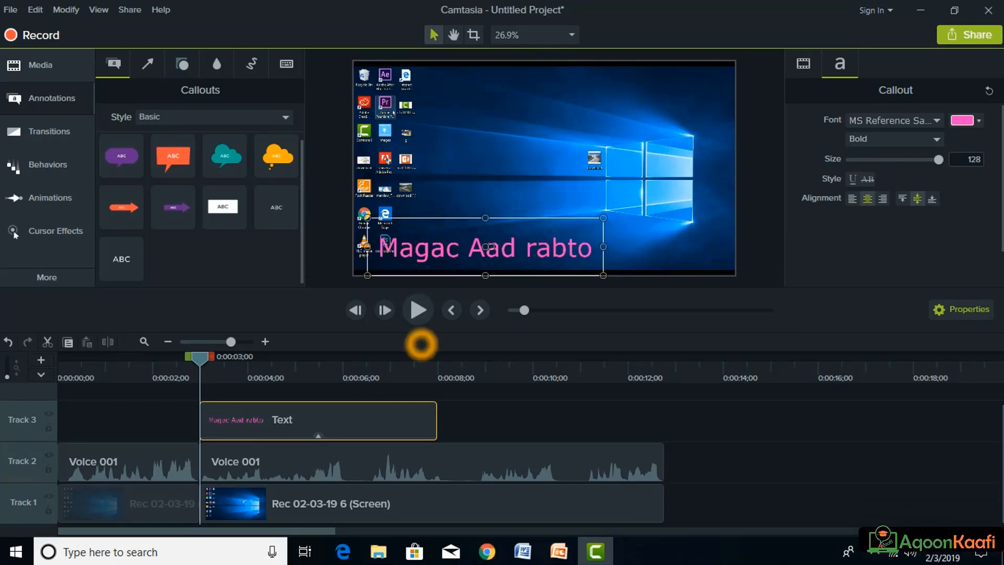
left_click(460, 320)
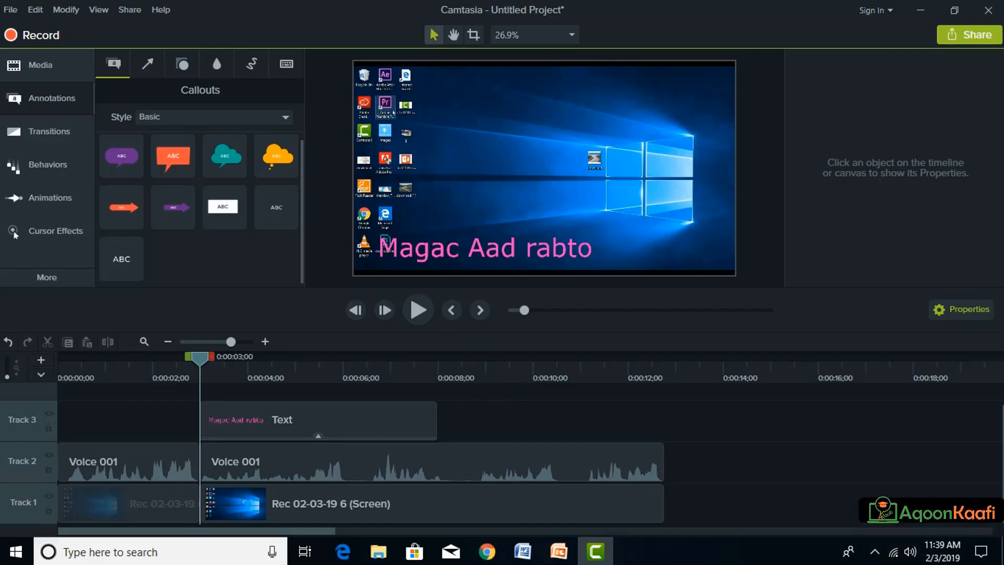
Split the Voice 002 and Rec 02-03-19 5 (Screen) clips at 0:00:58;07 and delete the portions before the split
left_click(213, 342)
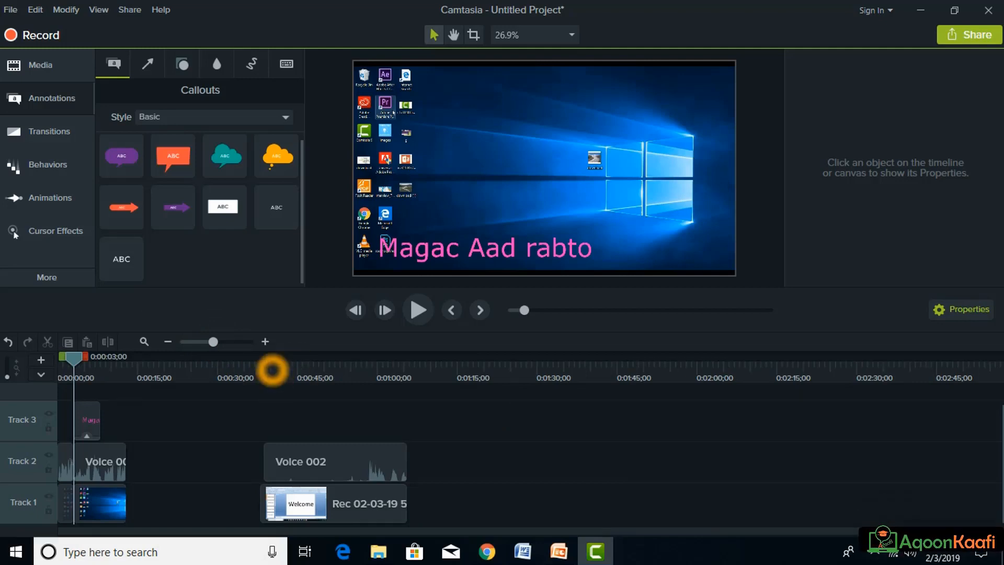
left_click_drag(313, 360, 343, 384)
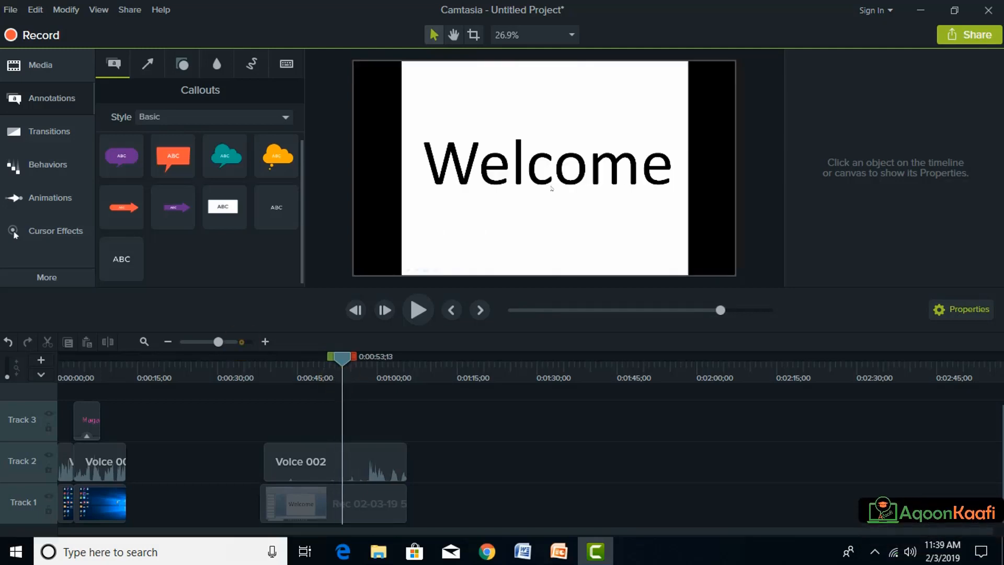
left_click_drag(214, 341, 239, 341)
left_click(168, 342)
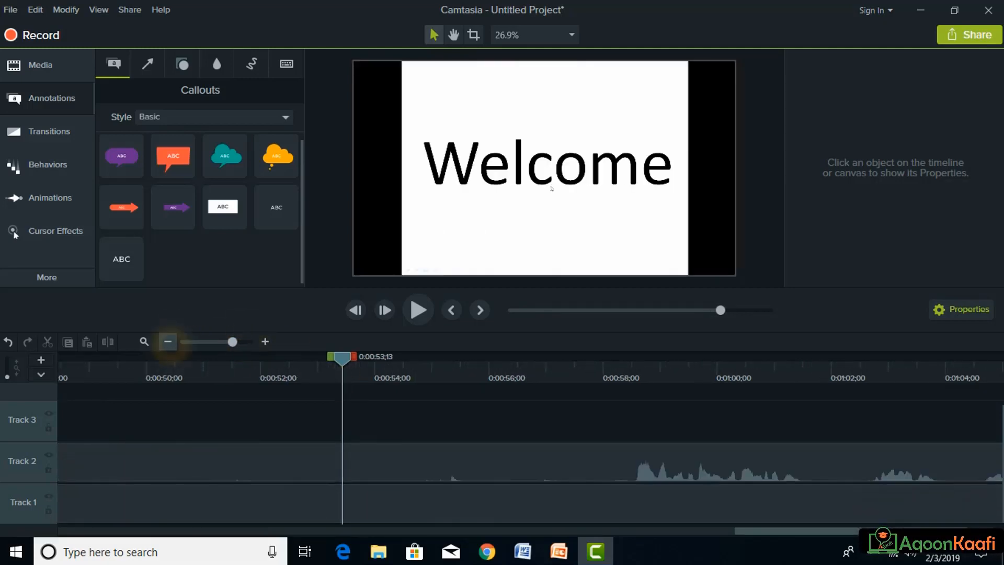
left_click(620, 371)
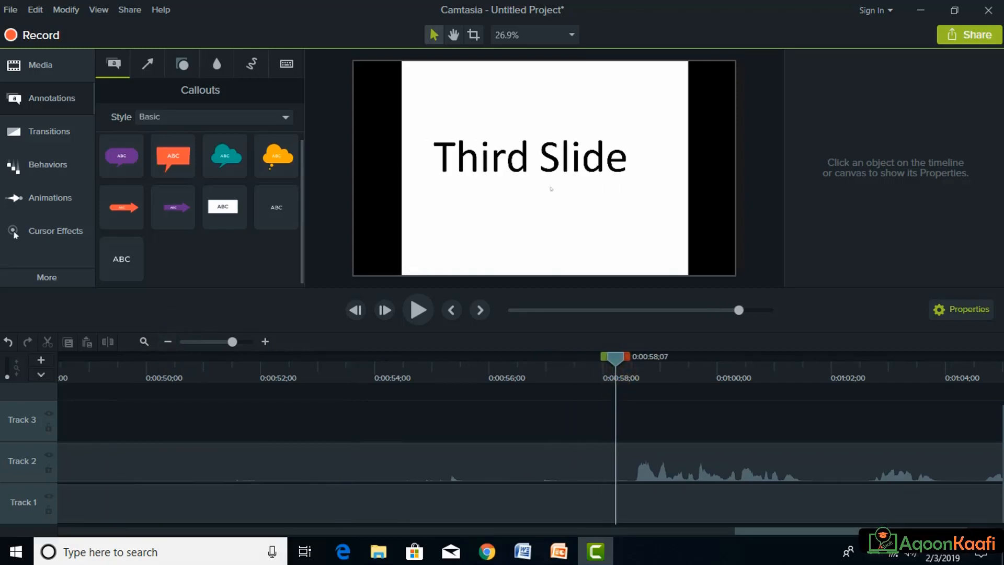
left_click_drag(594, 413, 404, 522)
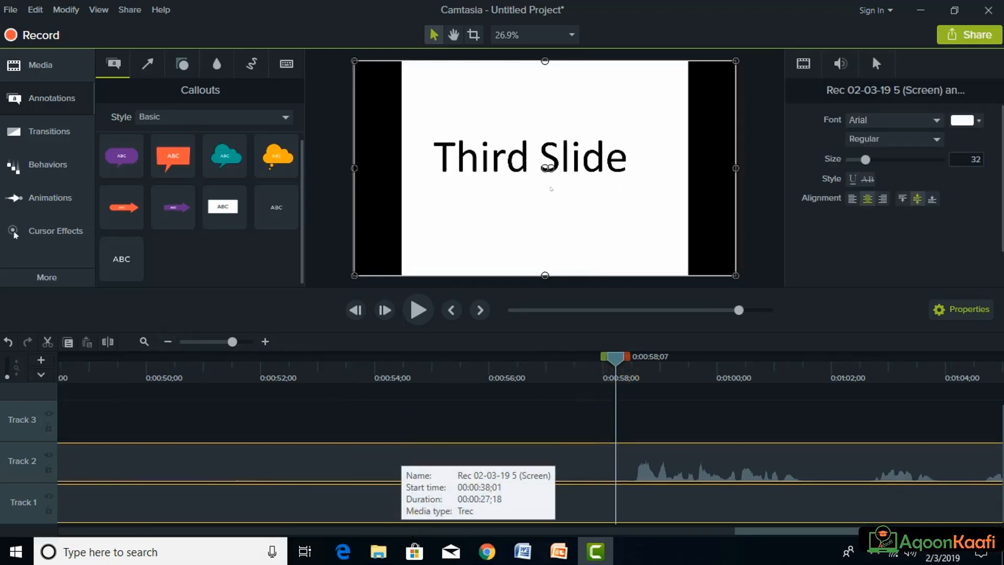
key("s")
left_click_drag(431, 412, 431, 512)
key("Delete")
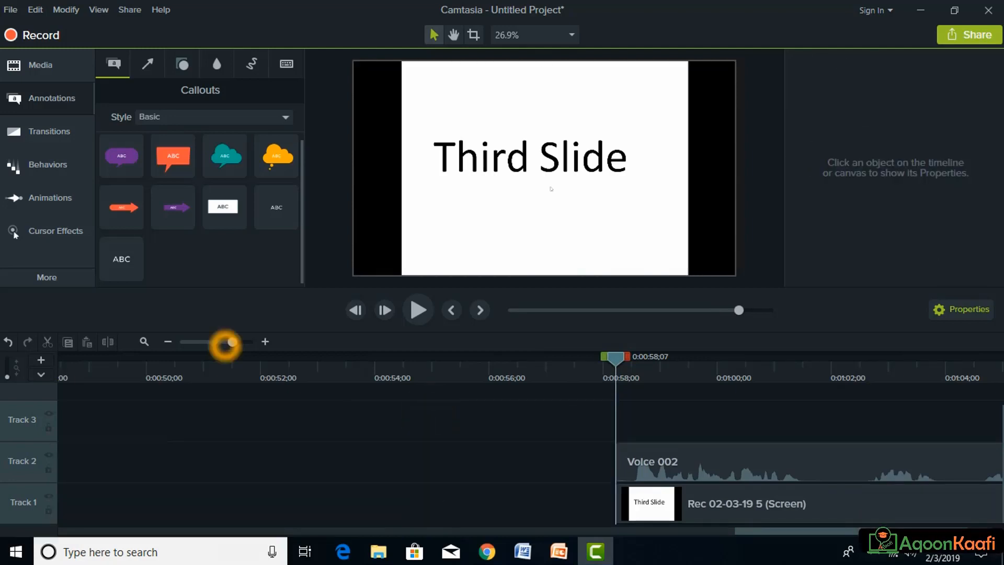
Split the remaining Voice 002 and Rec 02-03-19 5 (Screen) clips at 0:01:02;23, delete the portions after it, and set the playhead to 0:01:02;04
left_click_drag(225, 345, 217, 343)
left_click_drag(525, 361, 561, 379)
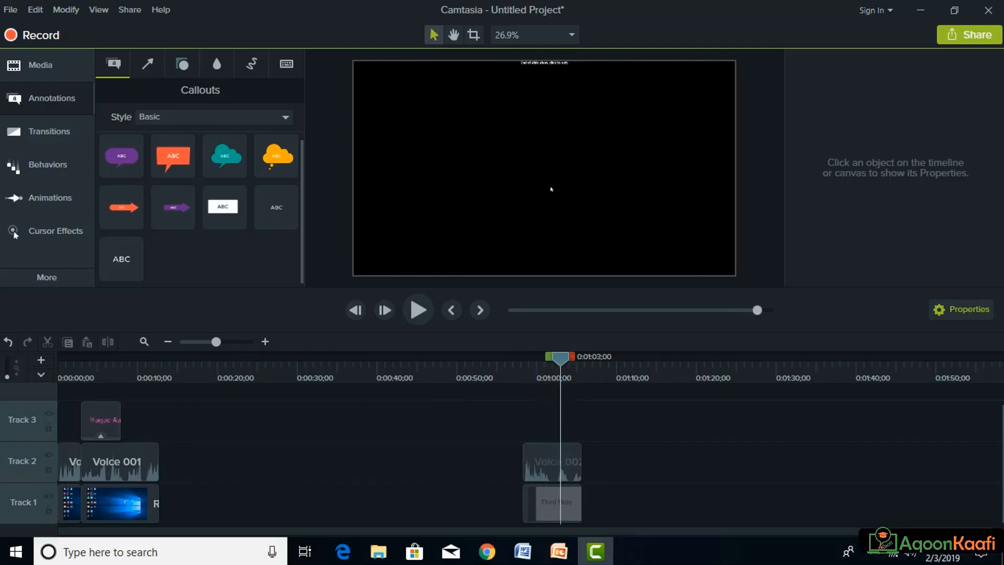
left_click(233, 342)
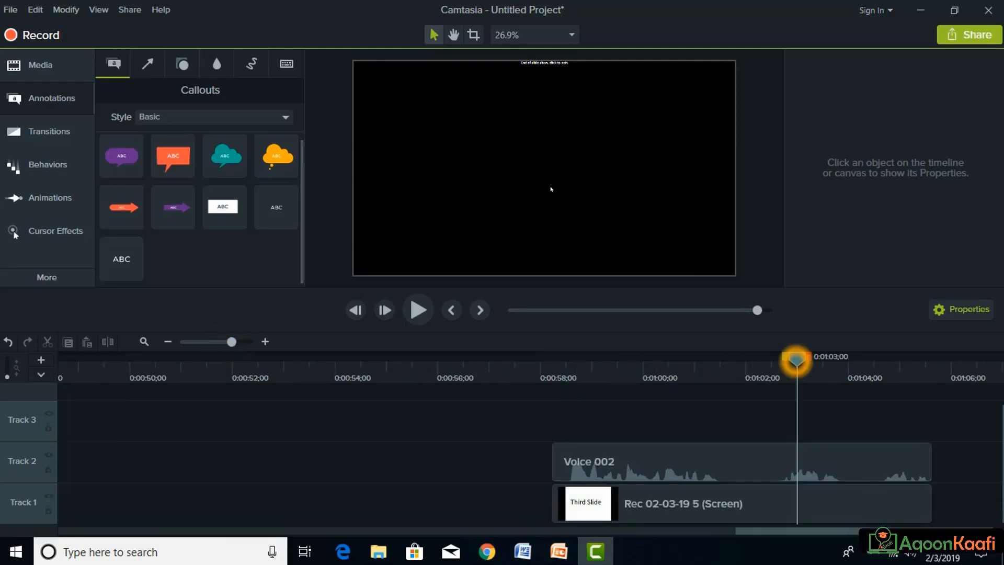
left_click_drag(796, 360, 785, 364)
left_click_drag(803, 506, 812, 418)
key("s")
left_click_drag(827, 501, 807, 433)
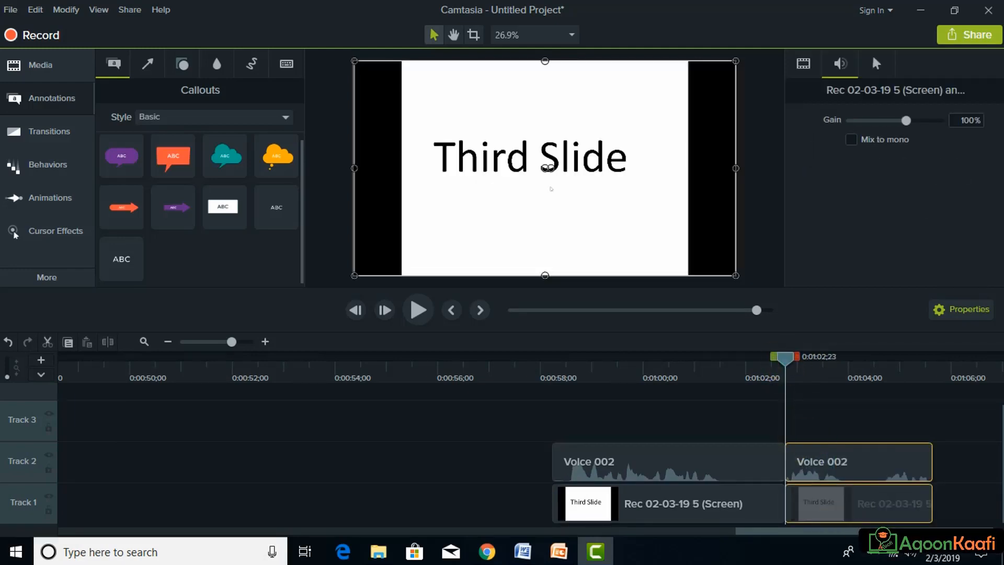
key("Delete")
left_click_drag(784, 359, 754, 396)
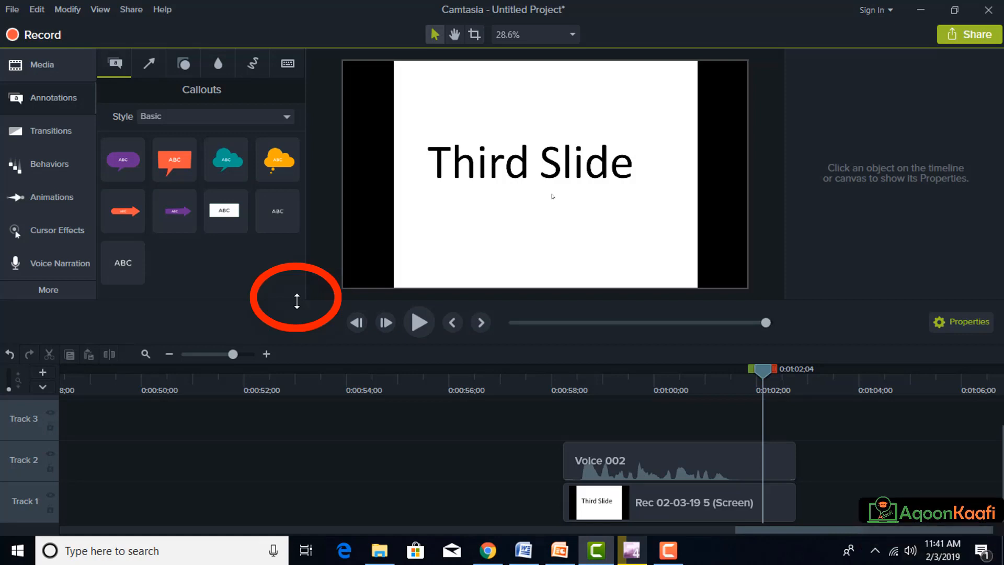
Try a shorter and a taller timeline area, and settle on a height slightly taller than the original
left_click_drag(297, 302, 302, 433)
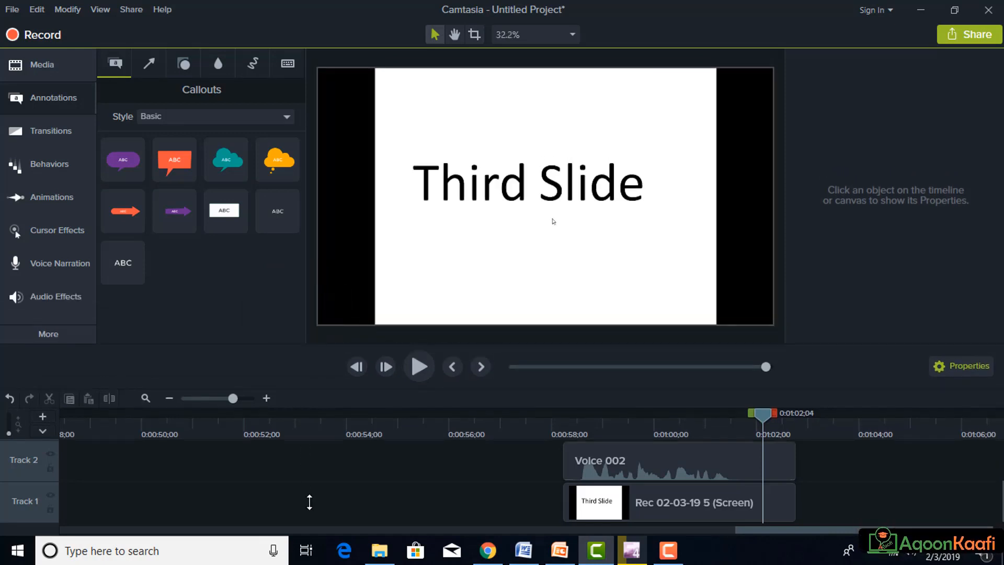
left_click_drag(309, 502, 326, 63)
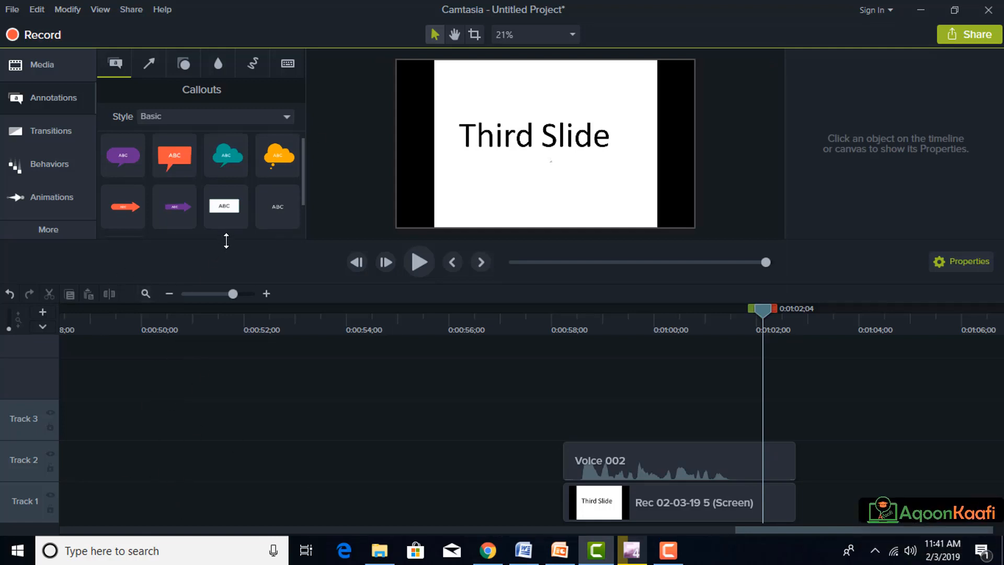
left_click_drag(223, 240, 229, 286)
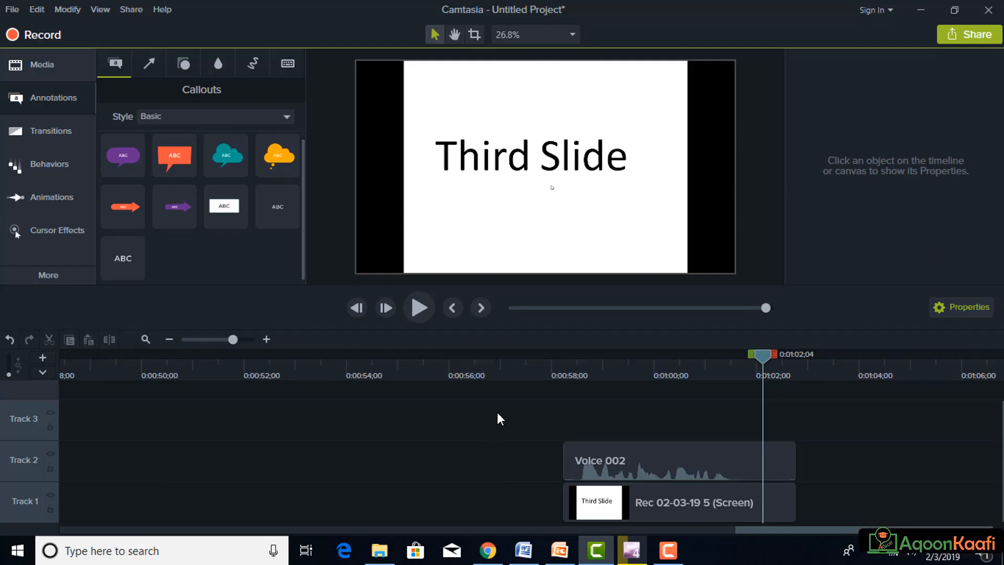
Try copying the Voice 002 and Rec 02-03-19 5 (Screen) clips and pasting them at 0:00:51;27, and undo the paste
left_click_drag(496, 411, 657, 516)
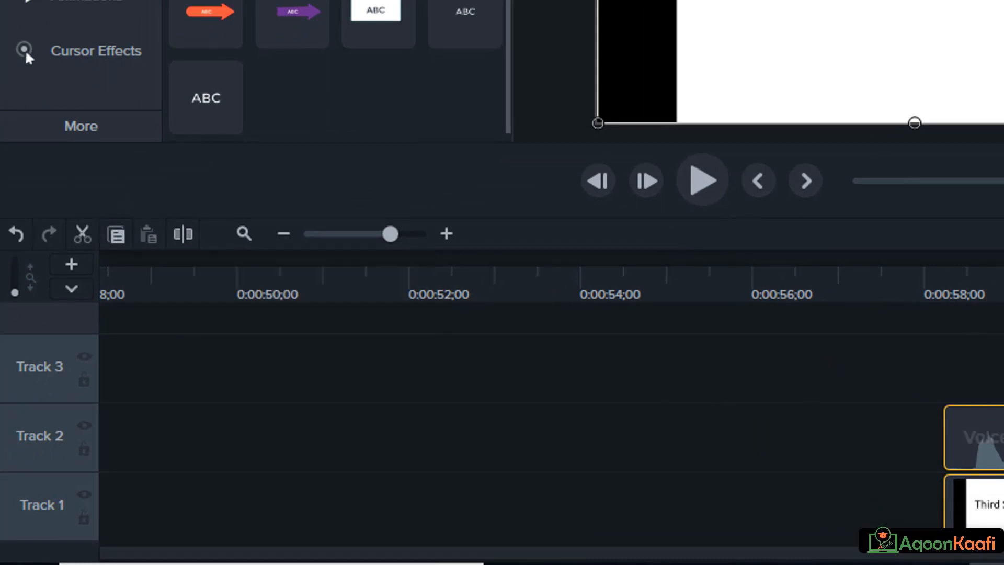
key("ctrl+c")
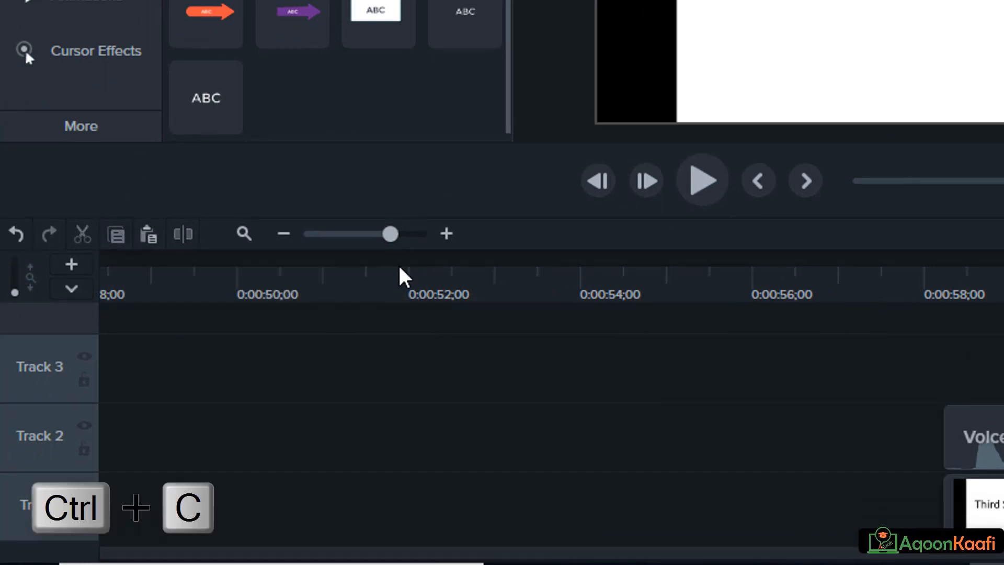
left_click(399, 267)
key("ctrl+v")
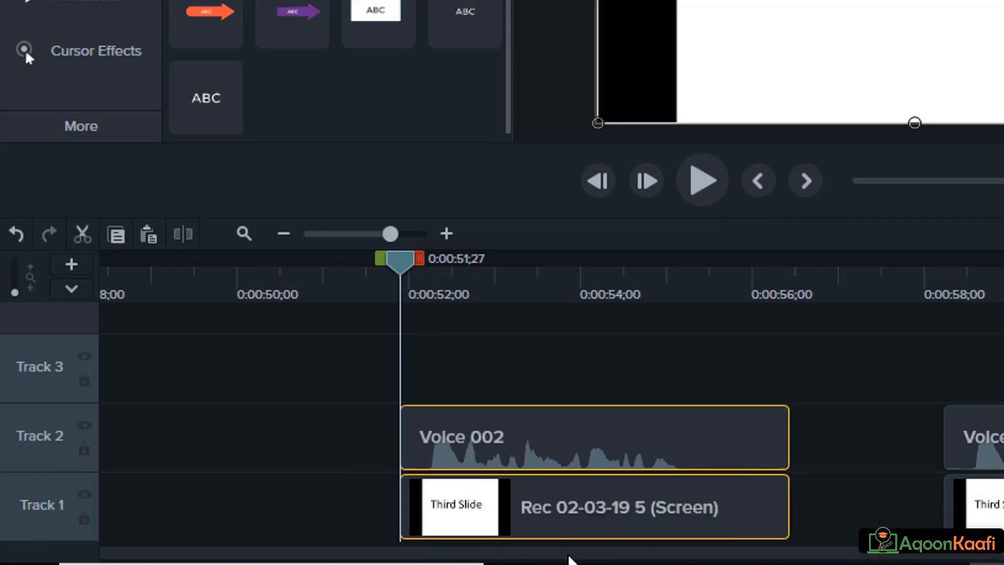
key("ctrl+z")
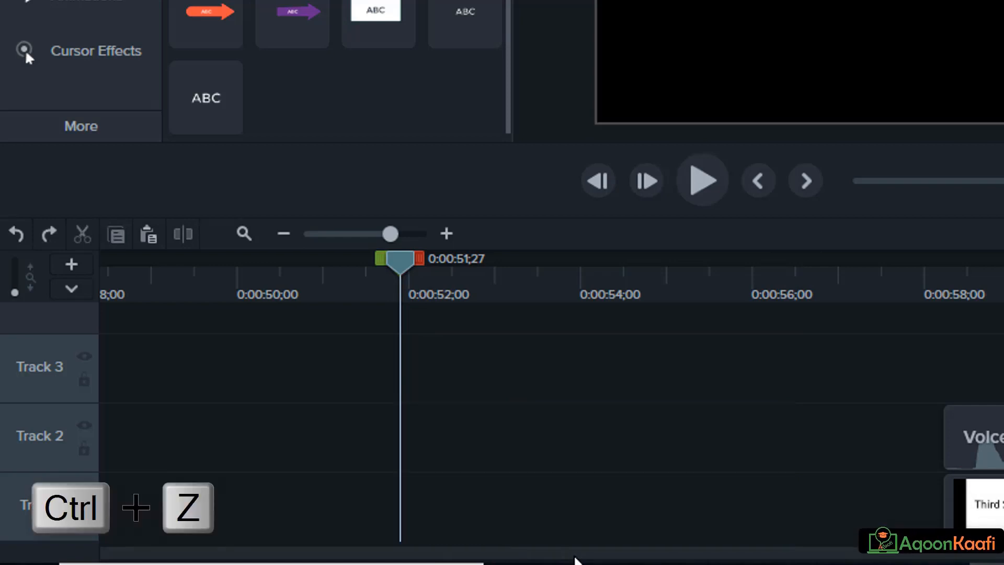
Cut the Voice 002 and Rec 02-03-19 5 (Screen) clips and paste them at the 0:00:51;27 playhead, undoing and redoing the paste once
left_click_drag(835, 403, 1002, 538)
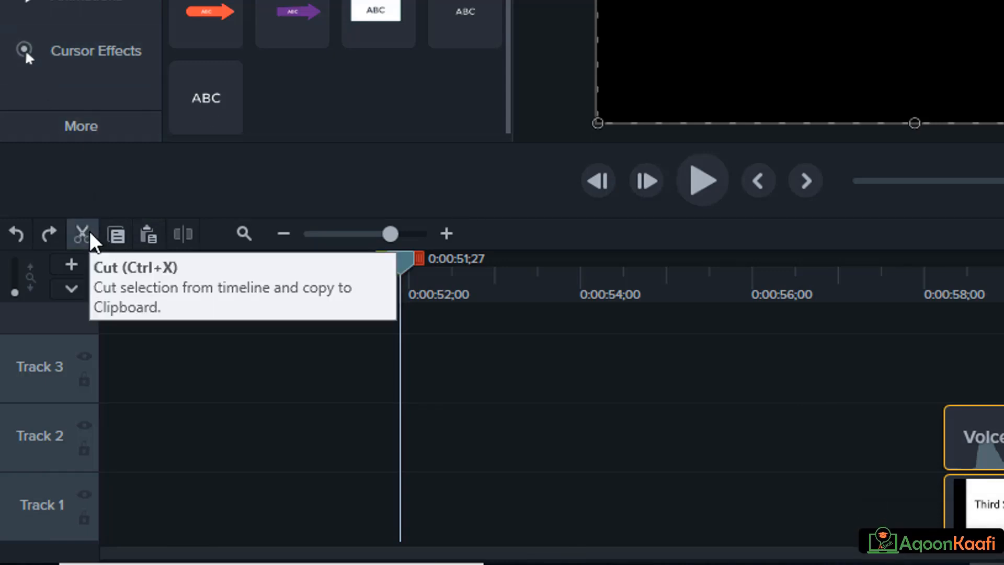
key("ctrl+x")
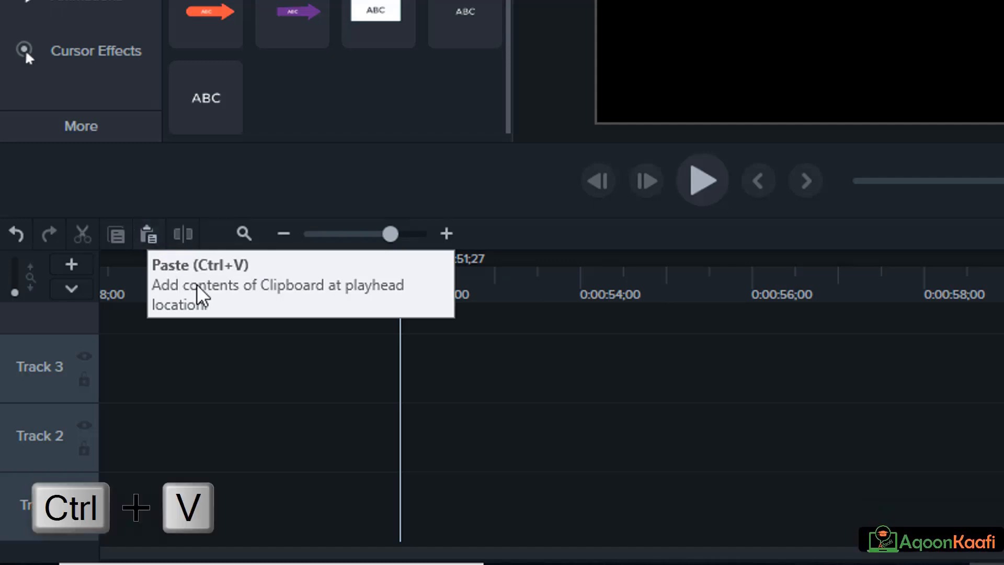
key("ctrl+v")
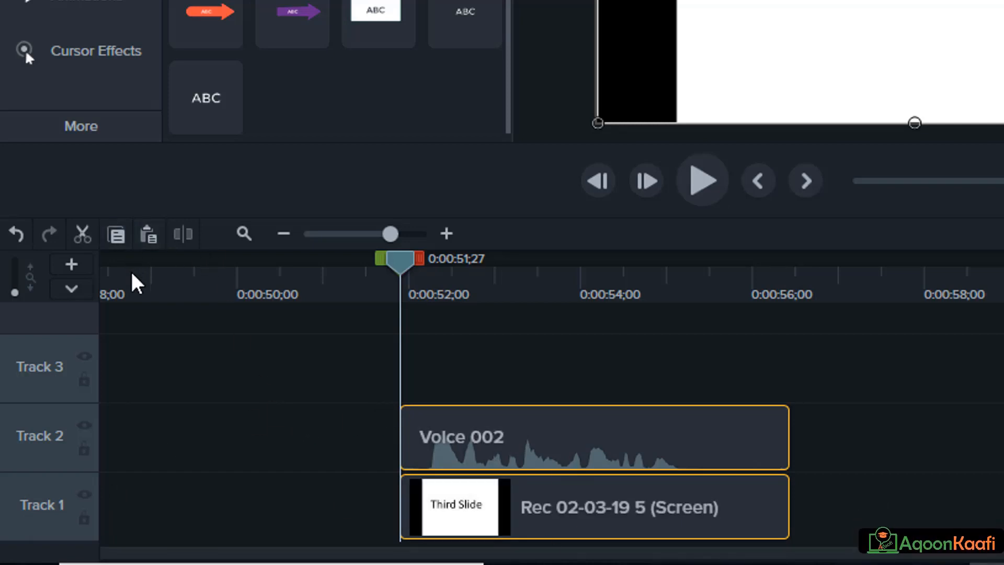
left_click(10, 233)
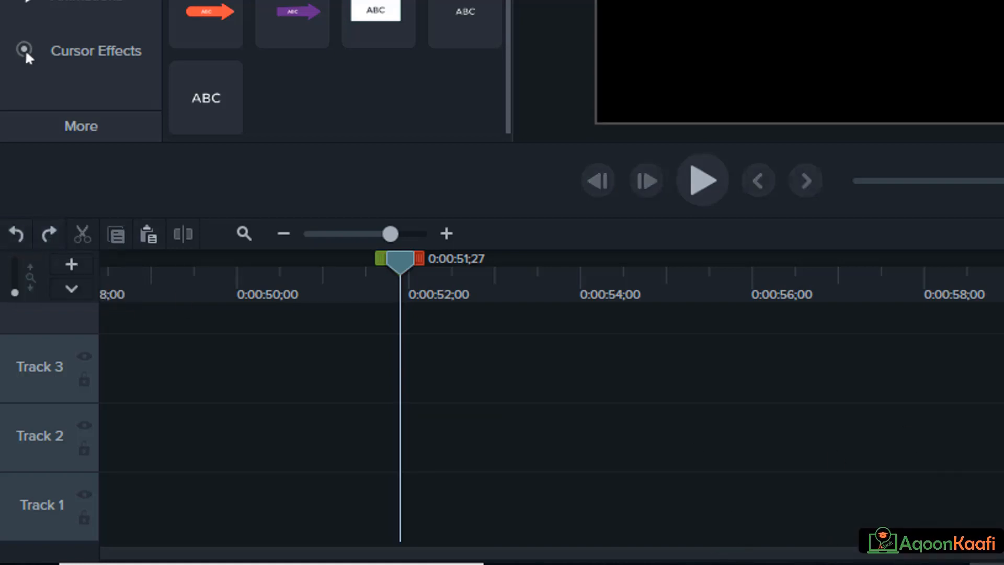
left_click(45, 236)
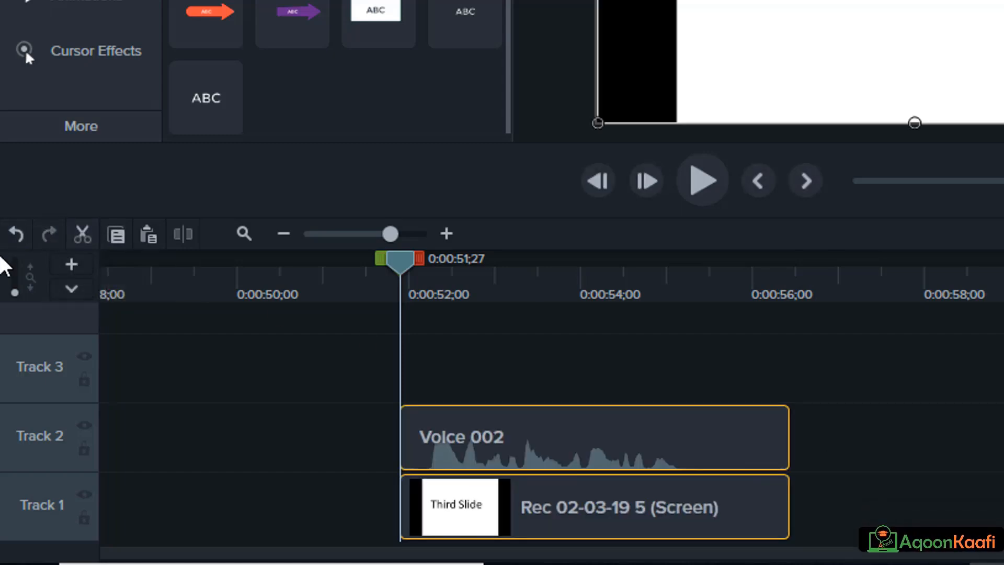